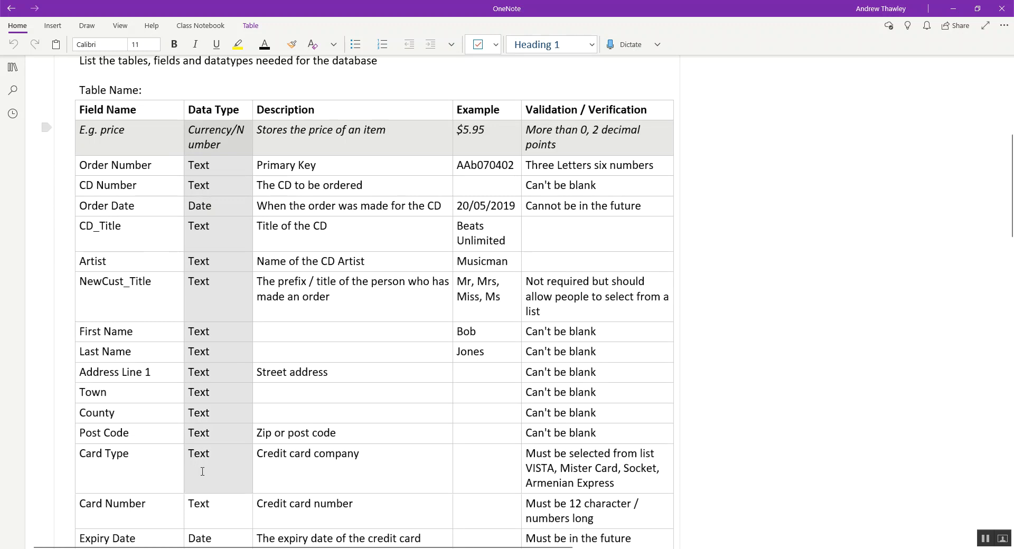
- Switch to Microsoft Access and start a new blank database
{"action": "left_click", "coordinate": [326, 165]}
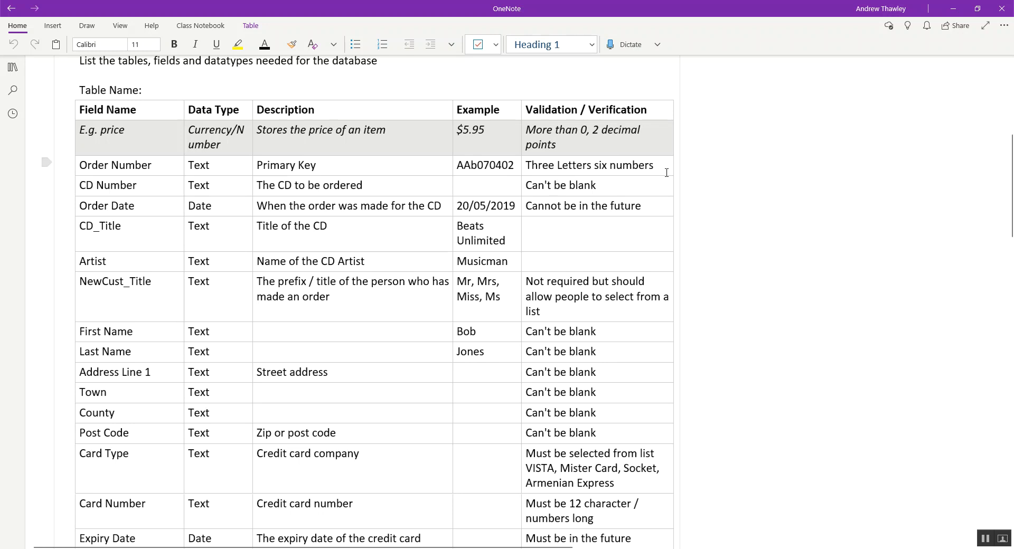
{"action": "key", "text": "super"}
{"action": "type", "text": "acess"}
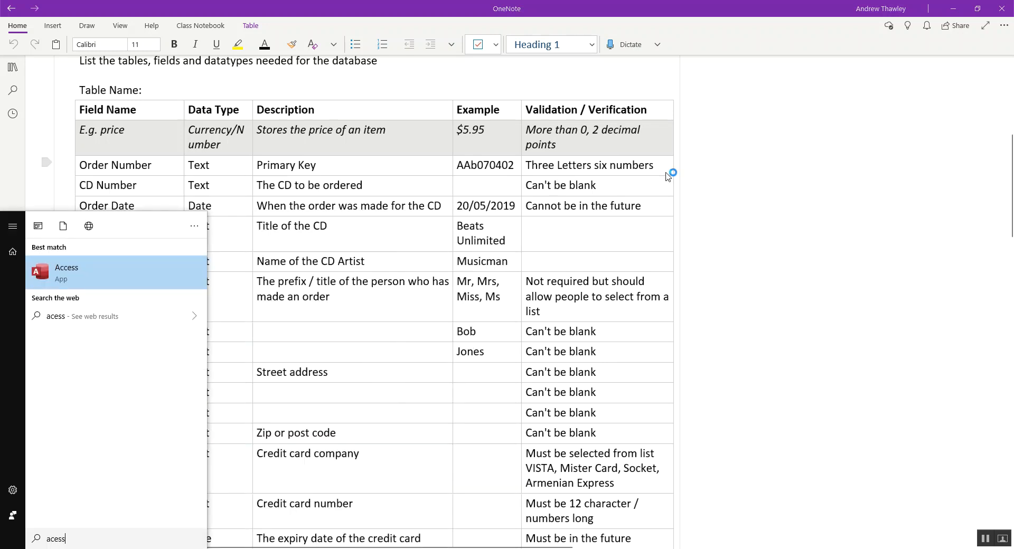
{"action": "key", "text": "Return"}
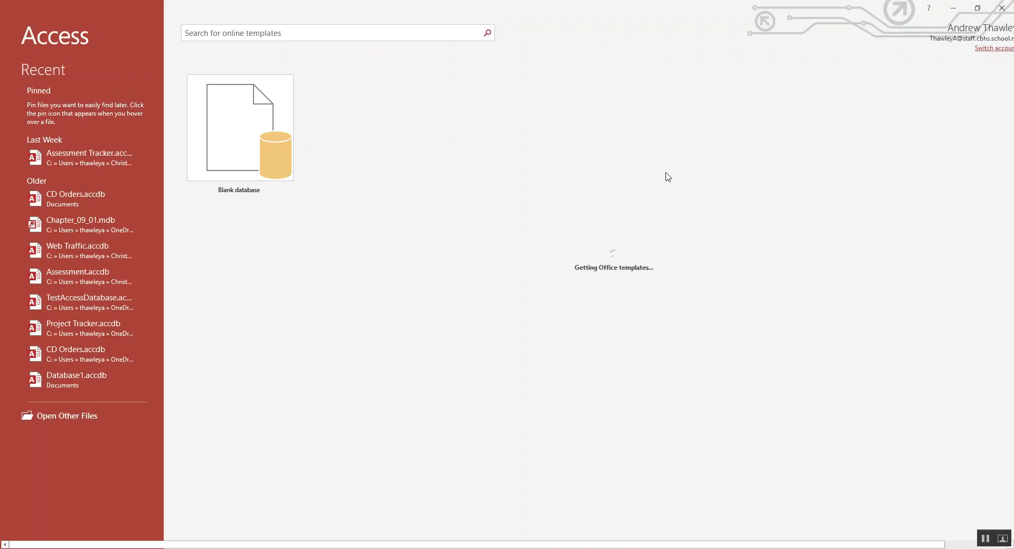
{"action": "left_click", "coordinate": [222, 140]}
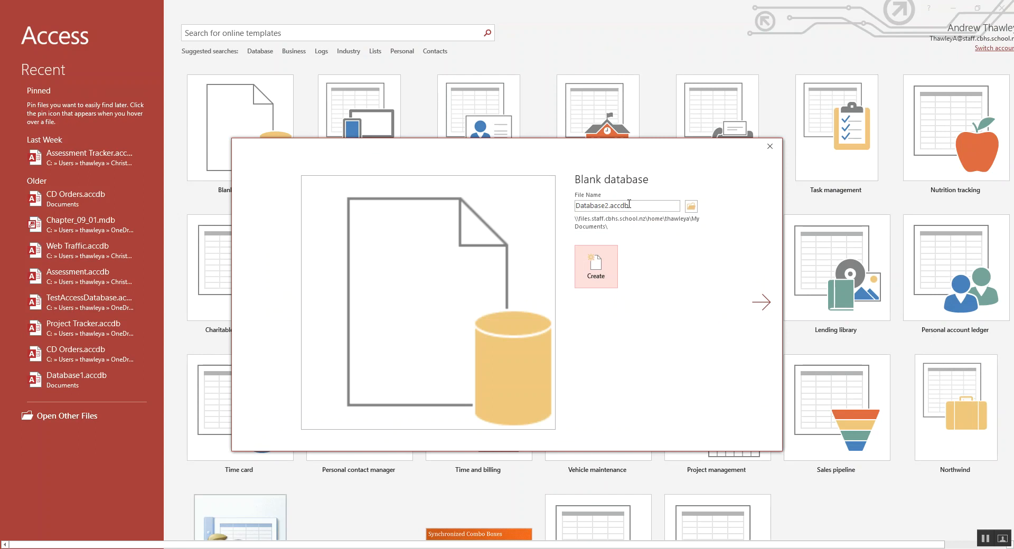
- Set the database's save location to Resources - Student > Data and Processing > Worked Example - CD Orders
{"action": "left_click", "coordinate": [691, 206]}
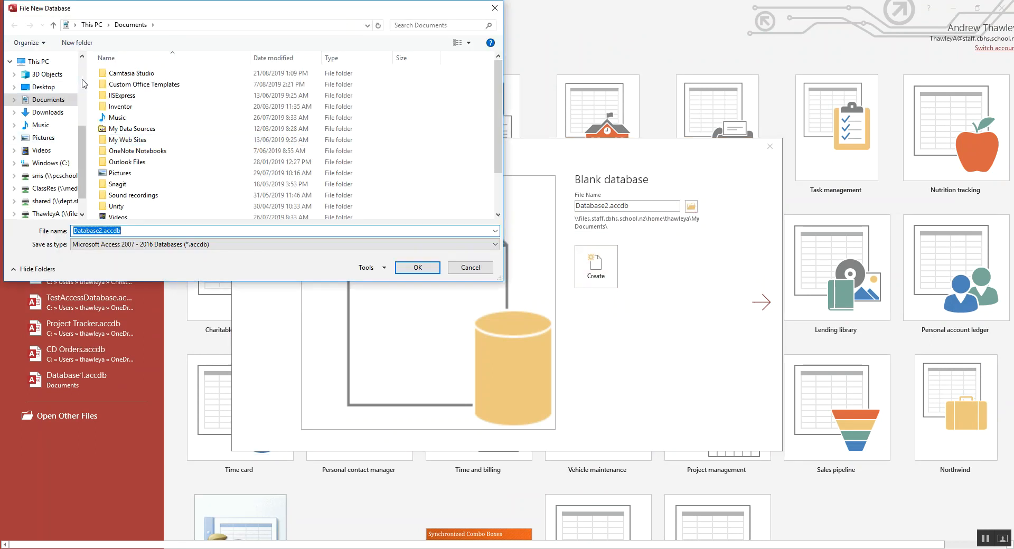
{"action": "left_click", "coordinate": [53, 175]}
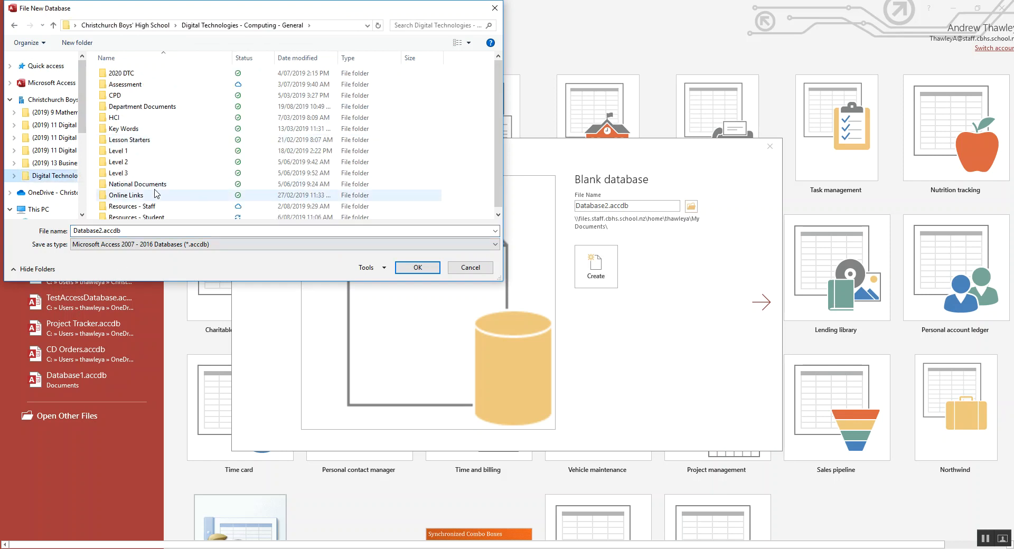
{"action": "double_click", "coordinate": [154, 206]}
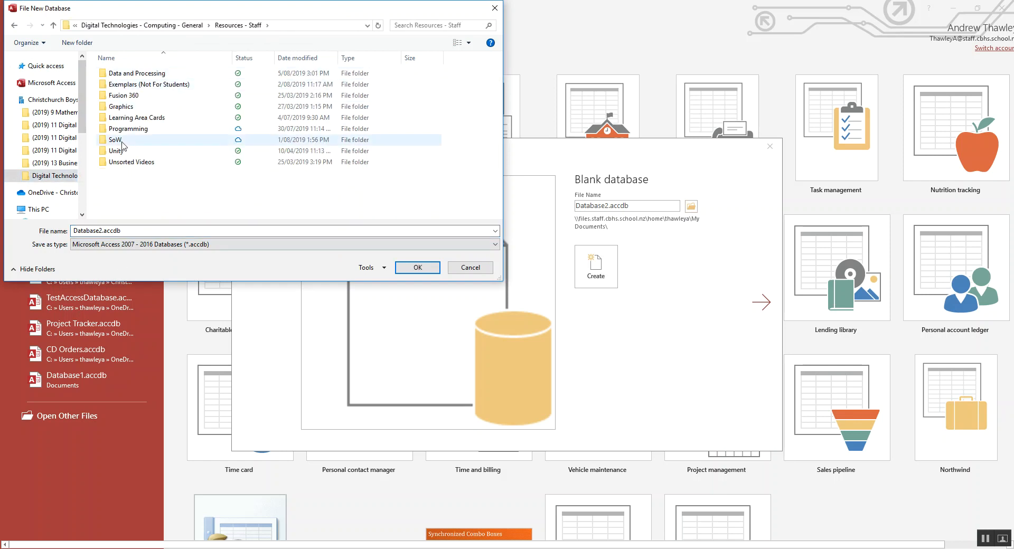
{"action": "key", "text": "BackSpace"}
{"action": "key", "text": "Down"}
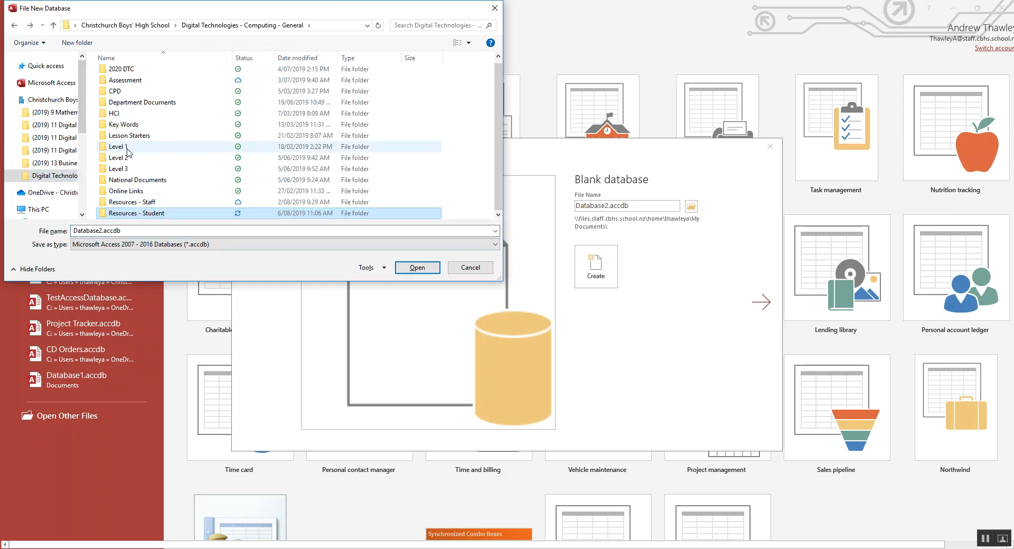
{"action": "key", "text": "Return"}
{"action": "key", "text": "d"}
{"action": "key", "text": "Return"}
{"action": "key", "text": "Return"}
- Name the database file CD Store Orders and create it
{"action": "left_click", "coordinate": [159, 230]}
{"action": "type", "text": "CD"}
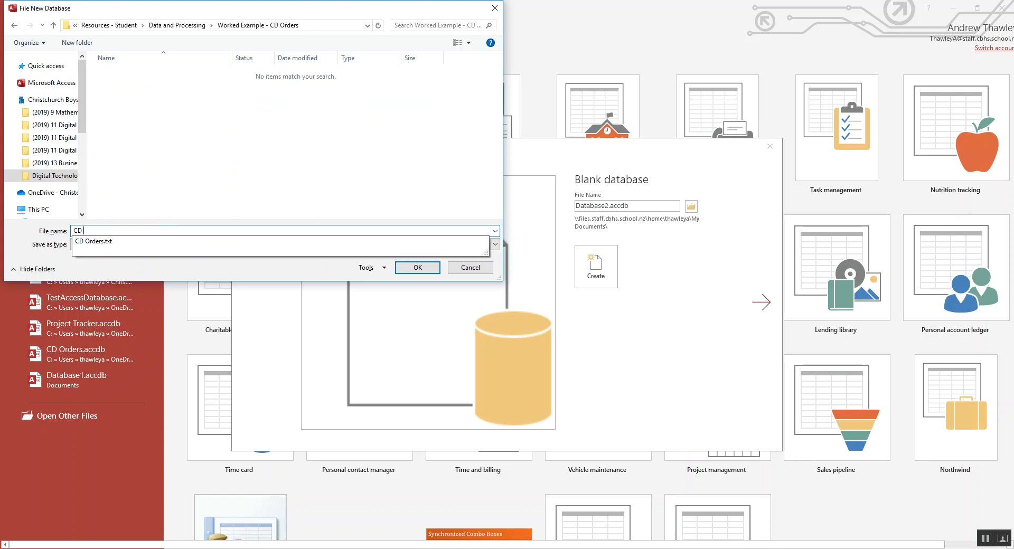
{"action": "type", "text": " Store Orders"}
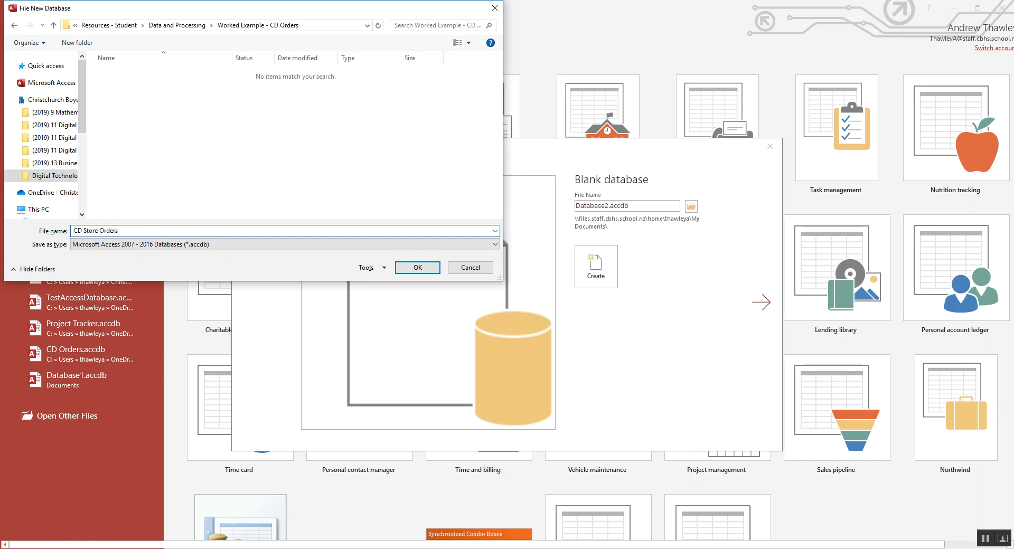
{"action": "key", "text": "Return"}
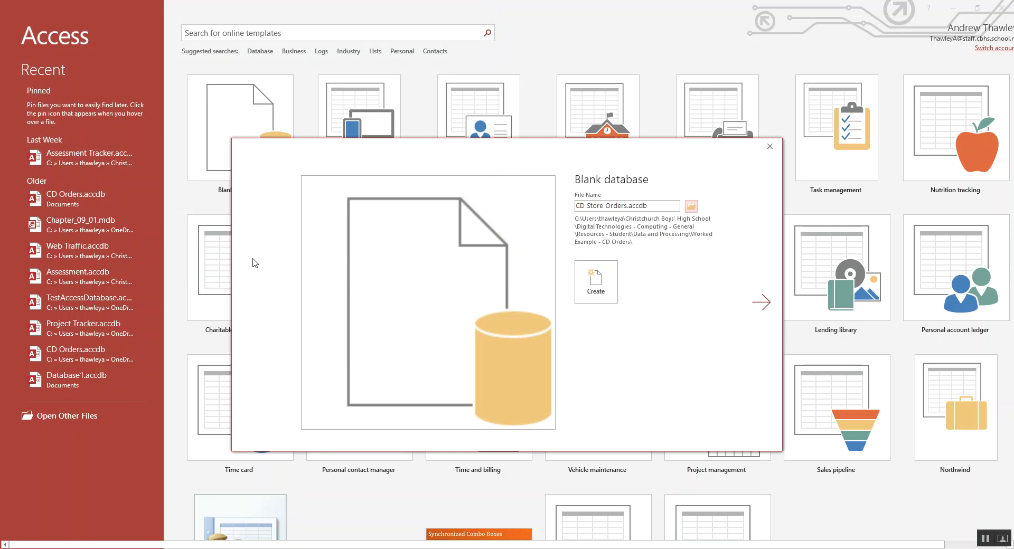
{"action": "left_click", "coordinate": [595, 281]}
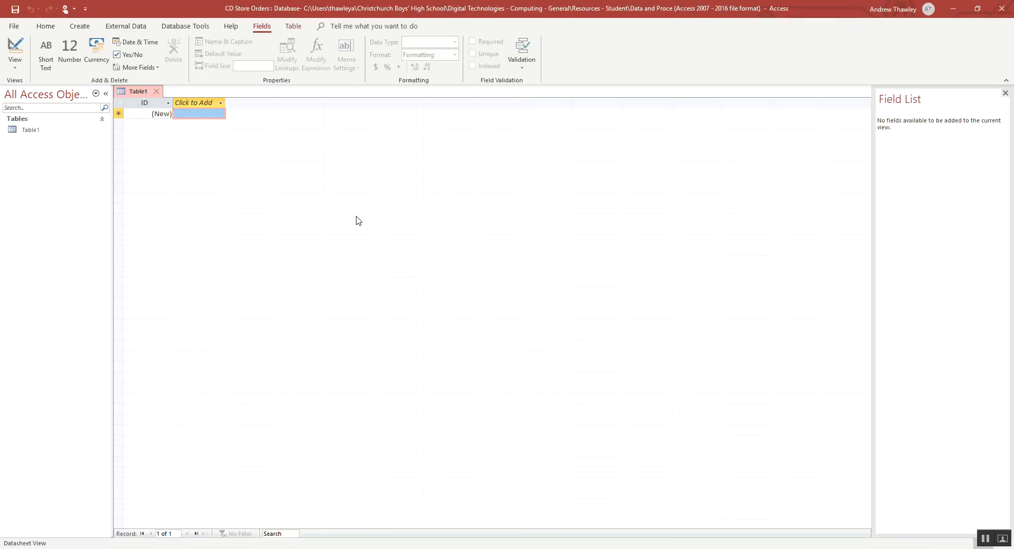
- Close the default table, create a new one and save it as Orders in Design View
{"action": "left_click", "coordinate": [157, 93]}
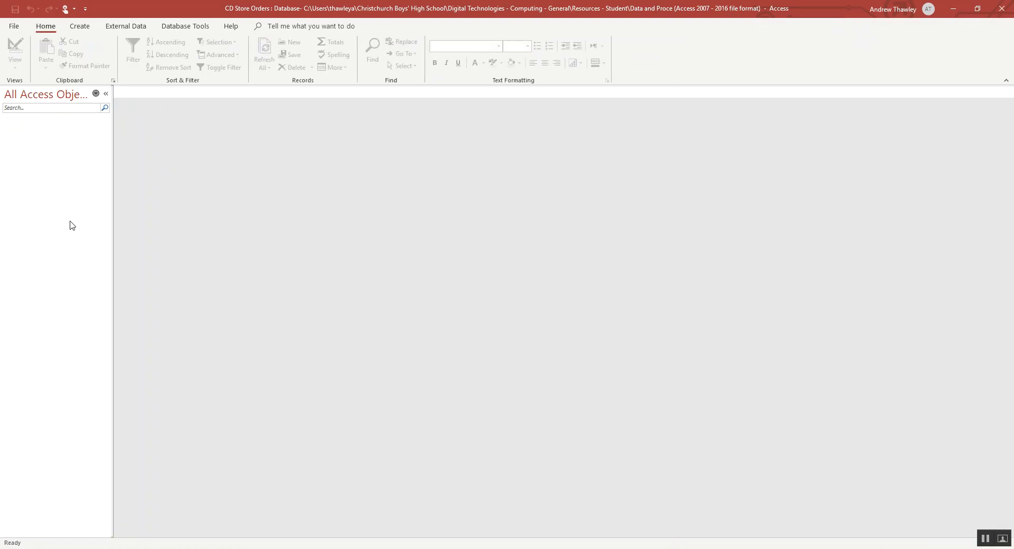
{"action": "left_click", "coordinate": [80, 29]}
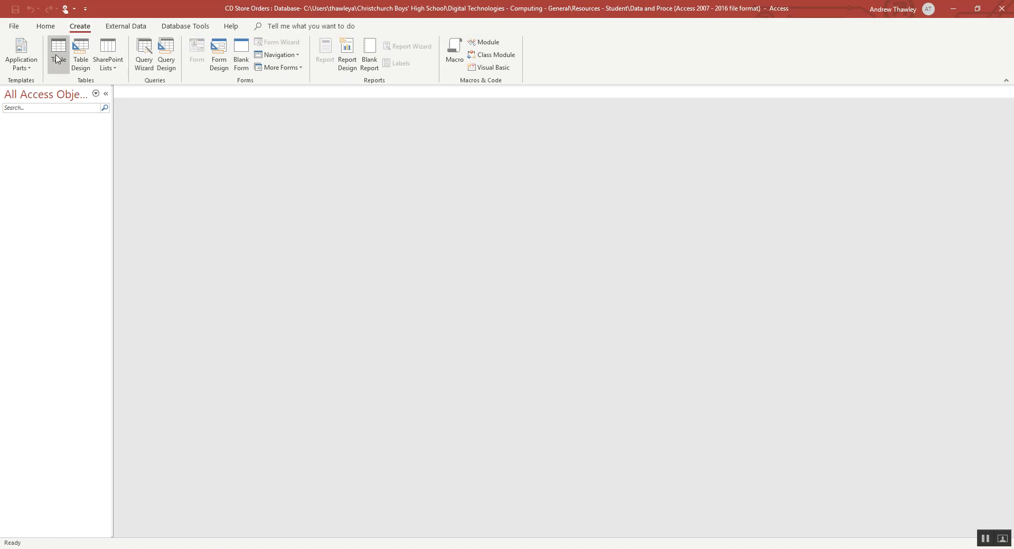
{"action": "left_click", "coordinate": [57, 57]}
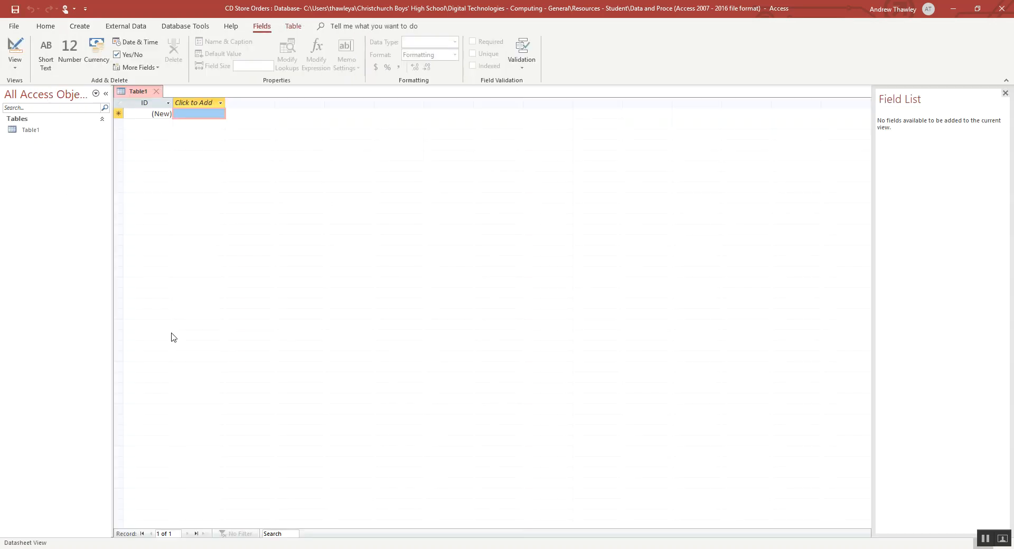
{"action": "left_click", "coordinate": [13, 49]}
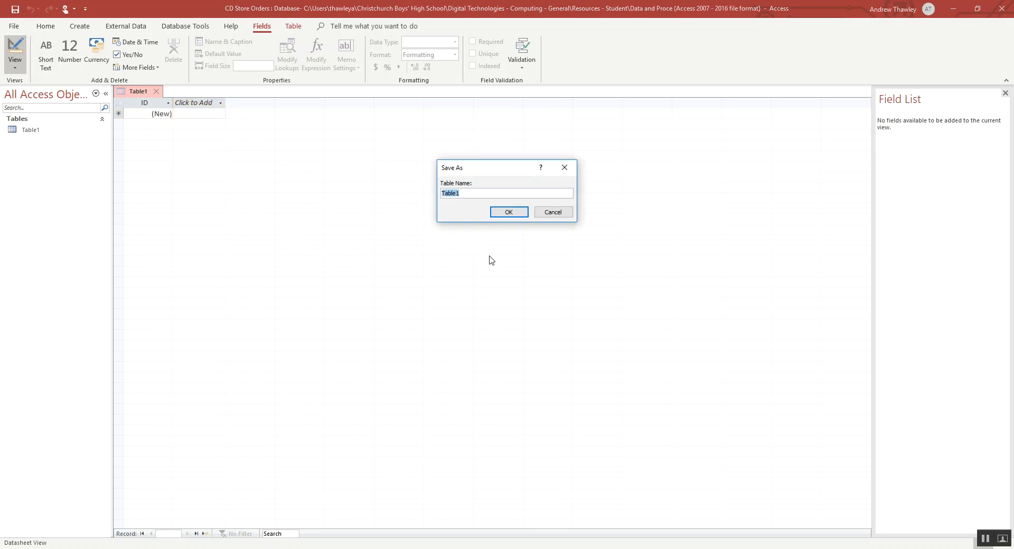
{"action": "type", "text": "Orders"}
{"action": "key", "text": "Return"}
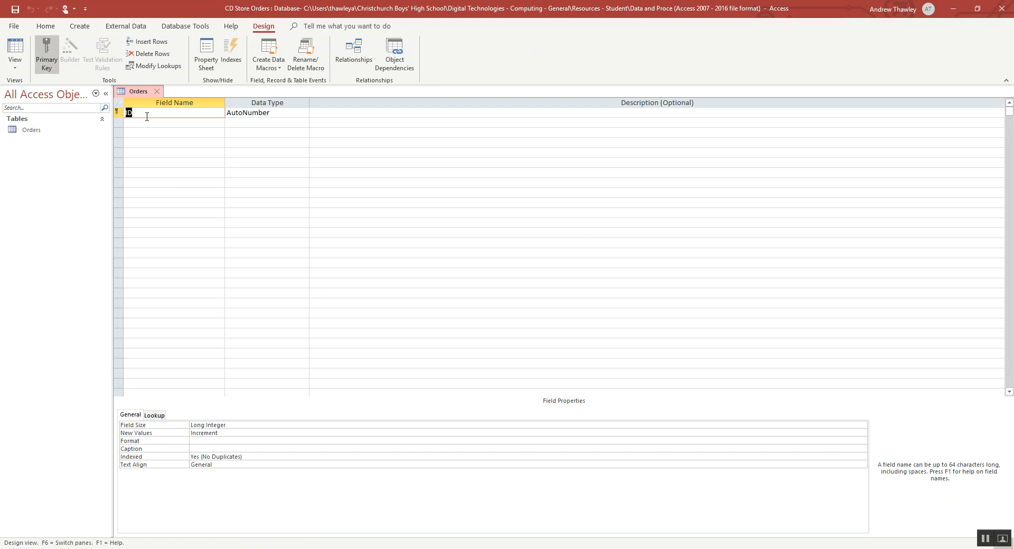
- Arrange the Access window side by side with the OneNote table of planned fields
{"action": "key", "text": "Tab"}
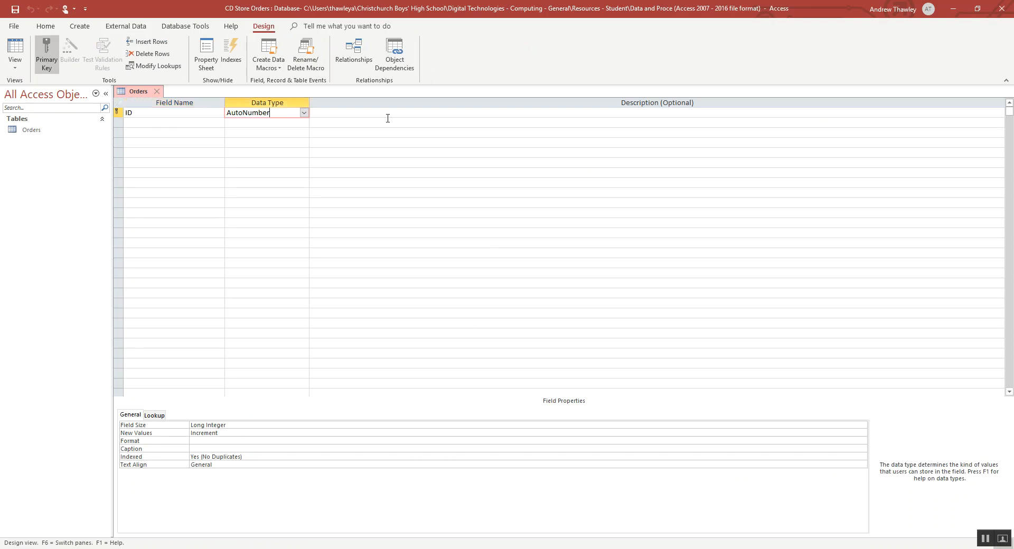
{"action": "left_click", "coordinate": [388, 119]}
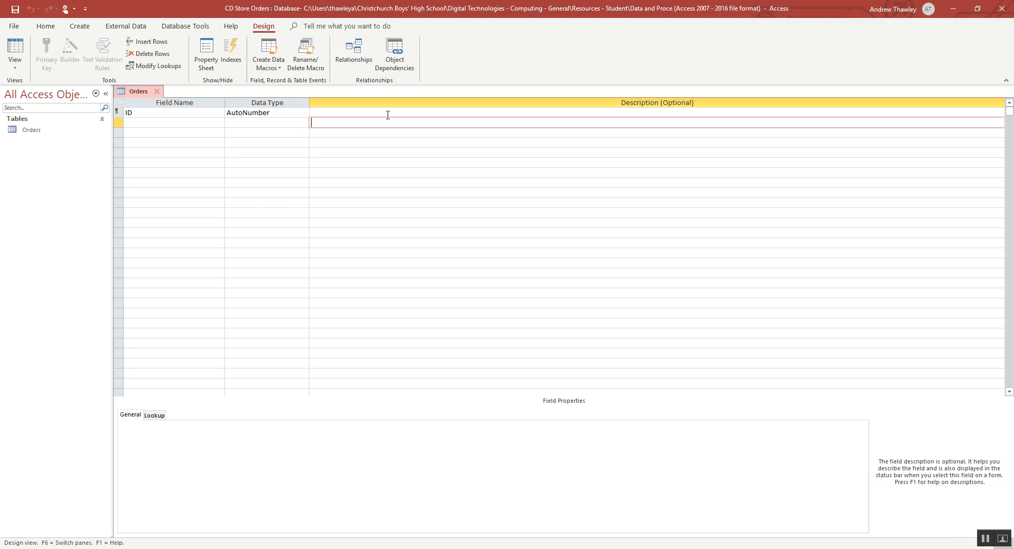
{"action": "key", "text": "alt+Tab"}
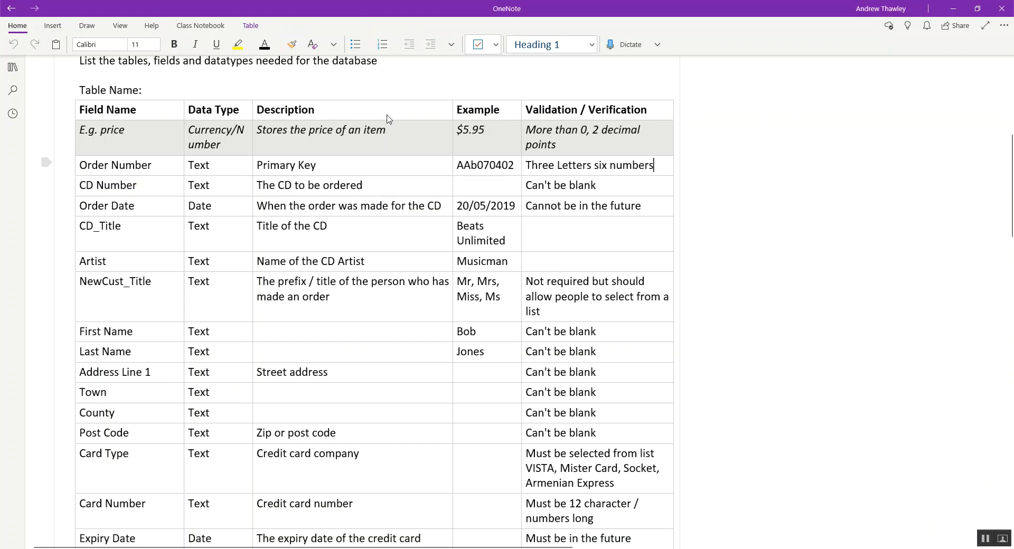
{"action": "key", "text": "alt+Tab"}
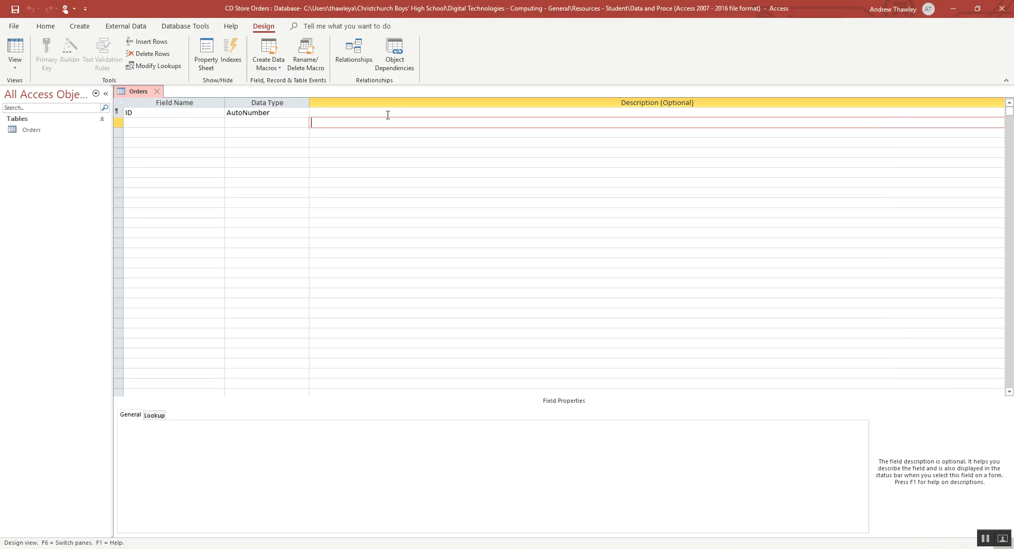
{"action": "key", "text": "super+Right"}
{"action": "left_click", "coordinate": [149, 89]}
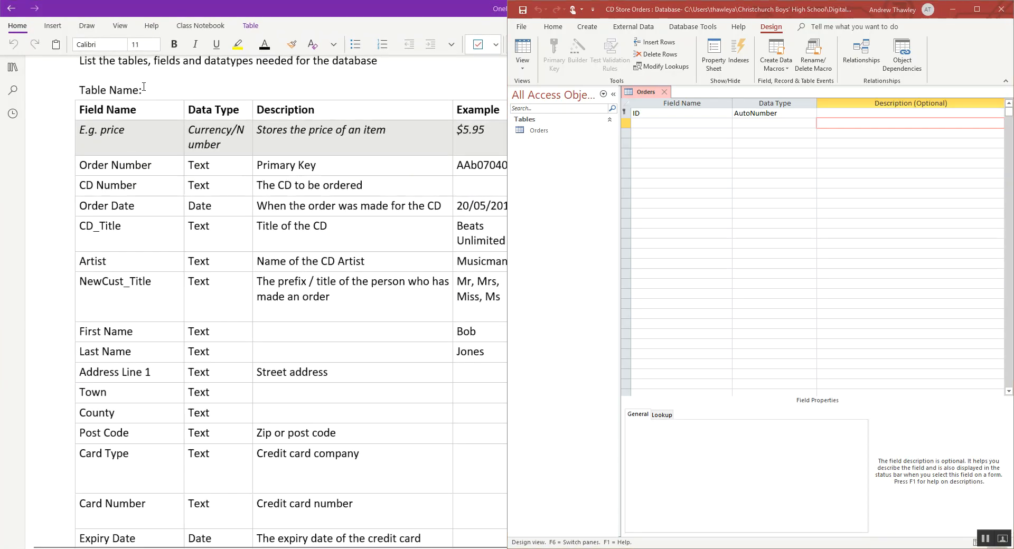
- Remove the primary key from the ID field and rename the field Order Number
{"action": "left_click", "coordinate": [675, 115]}
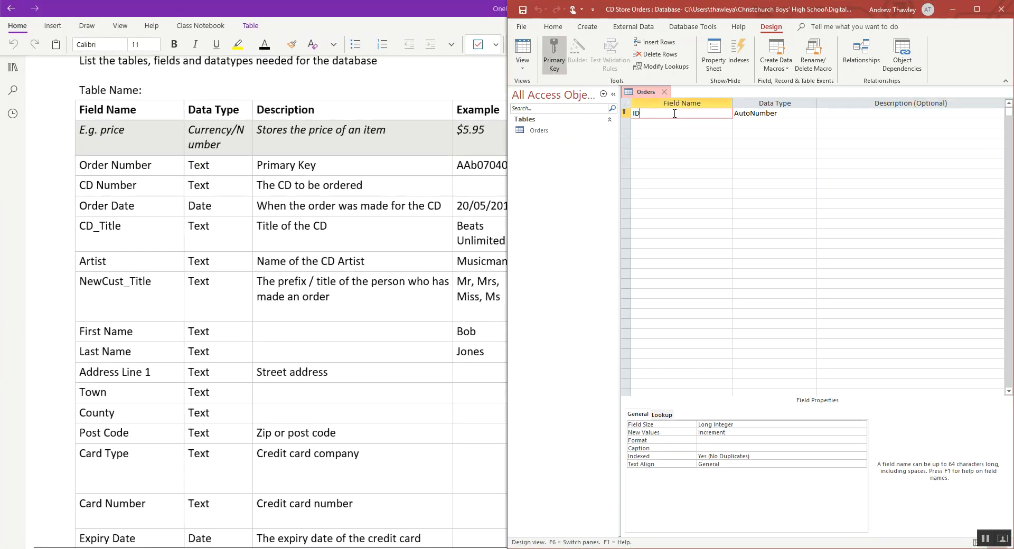
{"action": "left_click", "coordinate": [625, 113]}
{"action": "left_click", "coordinate": [554, 56]}
{"action": "left_click", "coordinate": [641, 132]}
{"action": "left_click", "coordinate": [663, 113]}
{"action": "key", "text": "BackSpace"}
{"action": "key", "text": "BackSpace"}
{"action": "type", "text": "Order Number"}
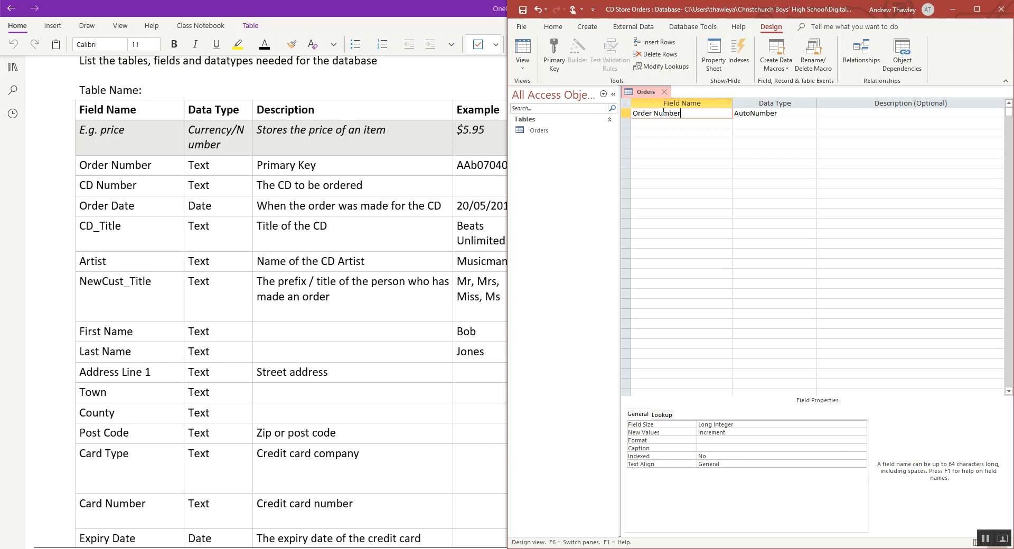
- Set the data type of the Order Number field to Short Text
{"action": "key", "text": "Tab"}
{"action": "type", "text": "text"}
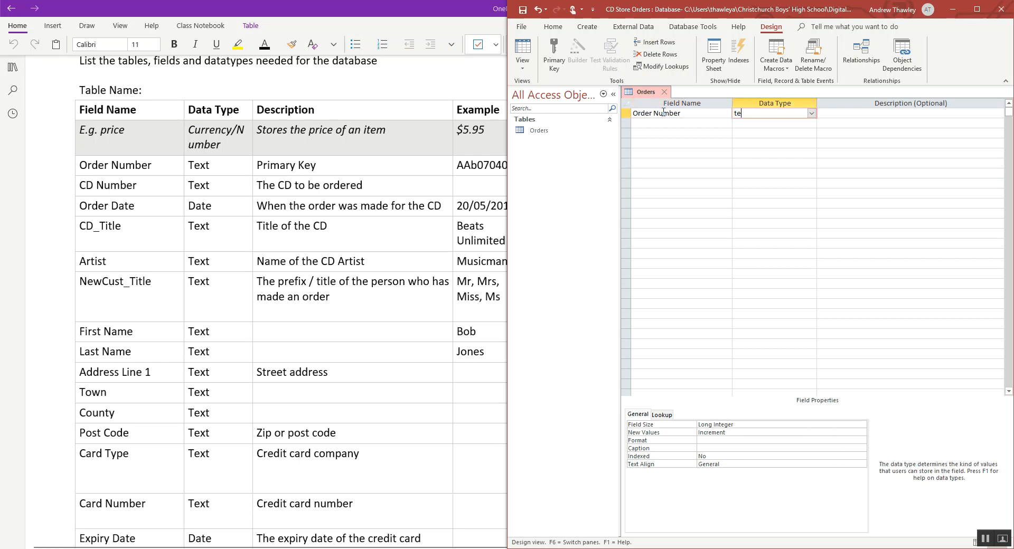
{"action": "key", "text": "Tab"}
{"action": "key", "text": "Return"}
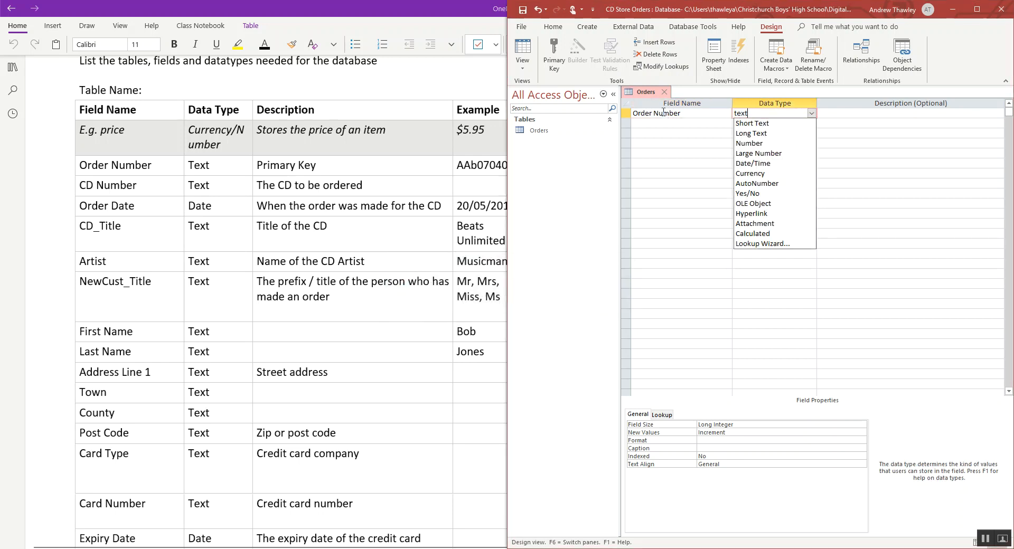
{"action": "left_click", "coordinate": [749, 123]}
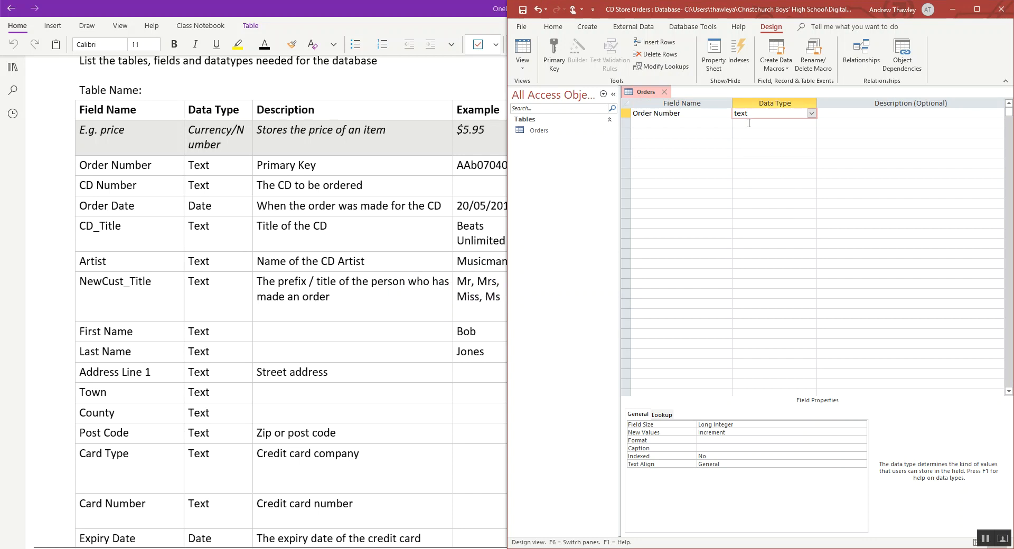
{"action": "left_click", "coordinate": [698, 123]}
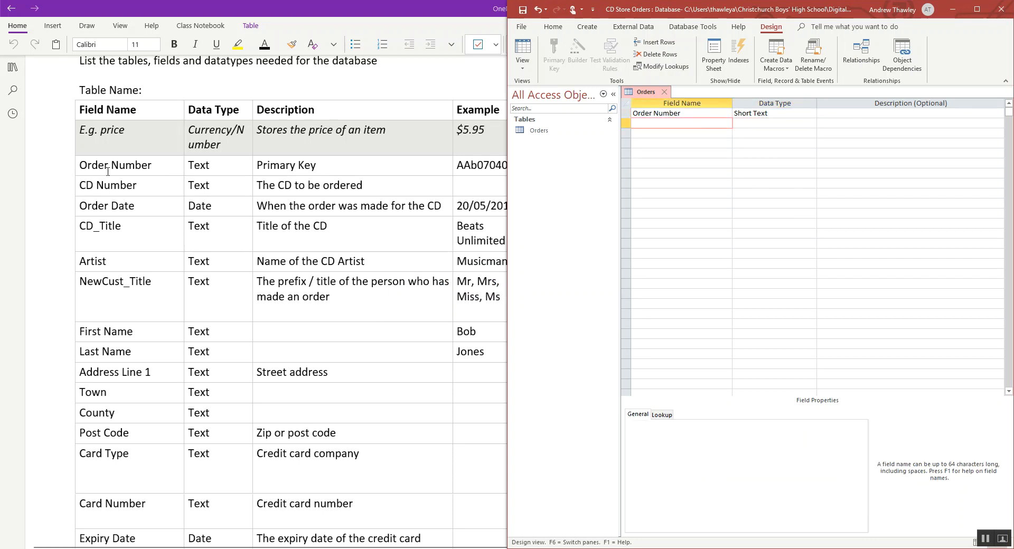
- Try to paste the field names from CD Number to Expiry Date from the OneNote table into the Orders field list
{"action": "left_click_drag", "start_coordinate": [108, 172], "coordinate": [109, 528]}
{"action": "scroll", "coordinate": [109, 527], "scroll_direction": "down", "scroll_amount": 2}
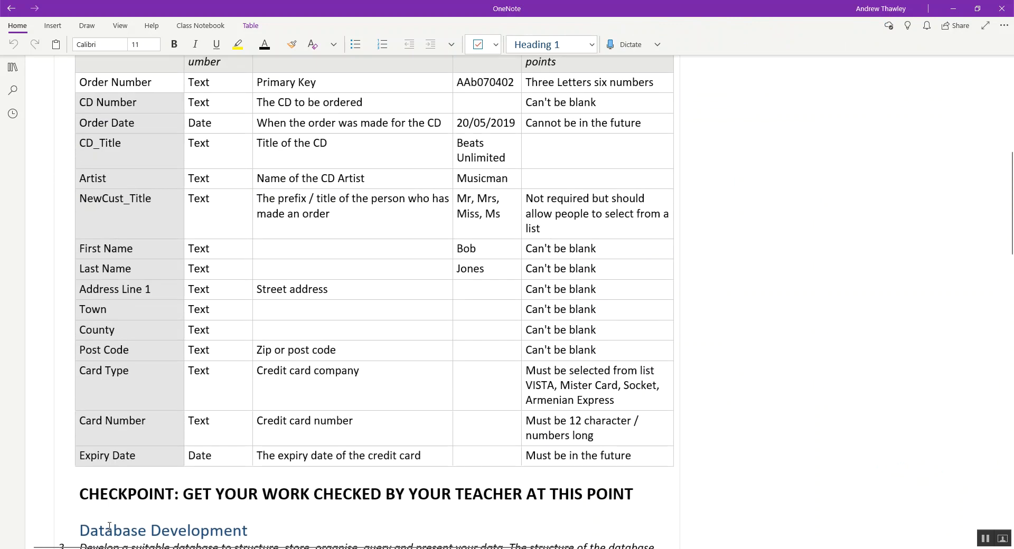
{"action": "key", "text": "ctrl+c"}
{"action": "key", "text": "alt+Tab"}
{"action": "key", "text": "ctrl+v"}
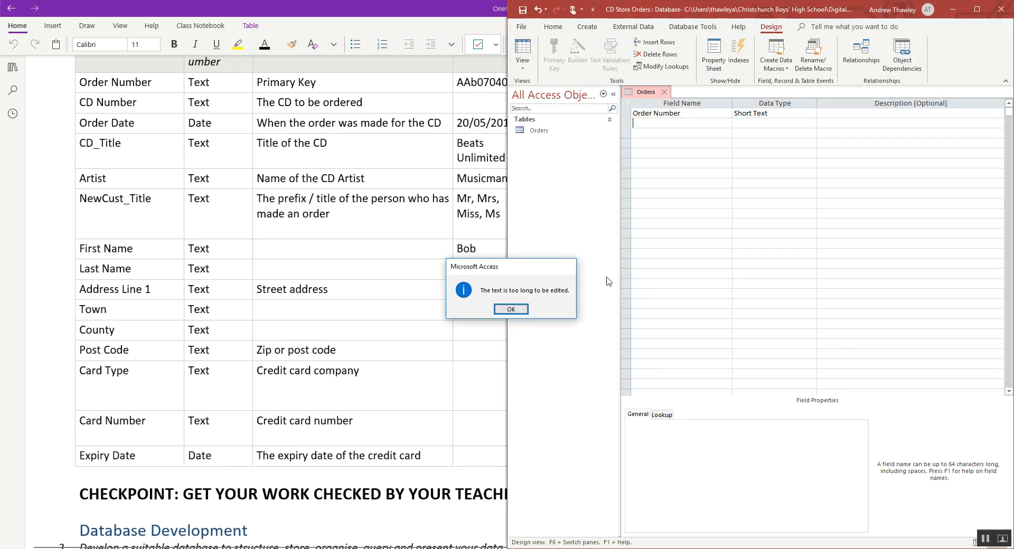
{"action": "key", "text": "Return"}
- Add the fields CD Number, Order Date and CD_Title below Order Number, keeping the default data type
{"action": "type", "text": "CD "}
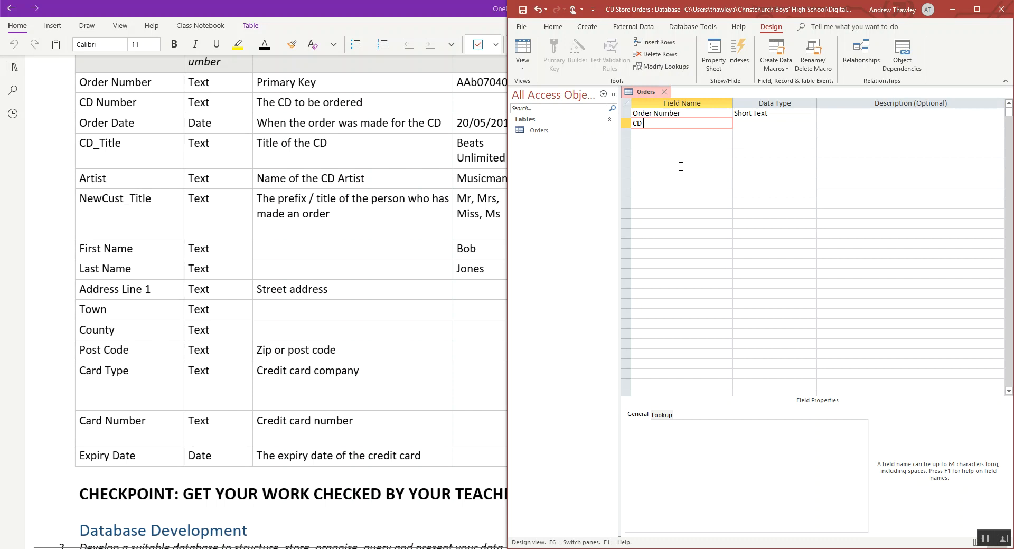
{"action": "type", "text": "Number"}
{"action": "key", "text": "Down"}
{"action": "type", "text": "Order Date"}
{"action": "key", "text": "Down"}
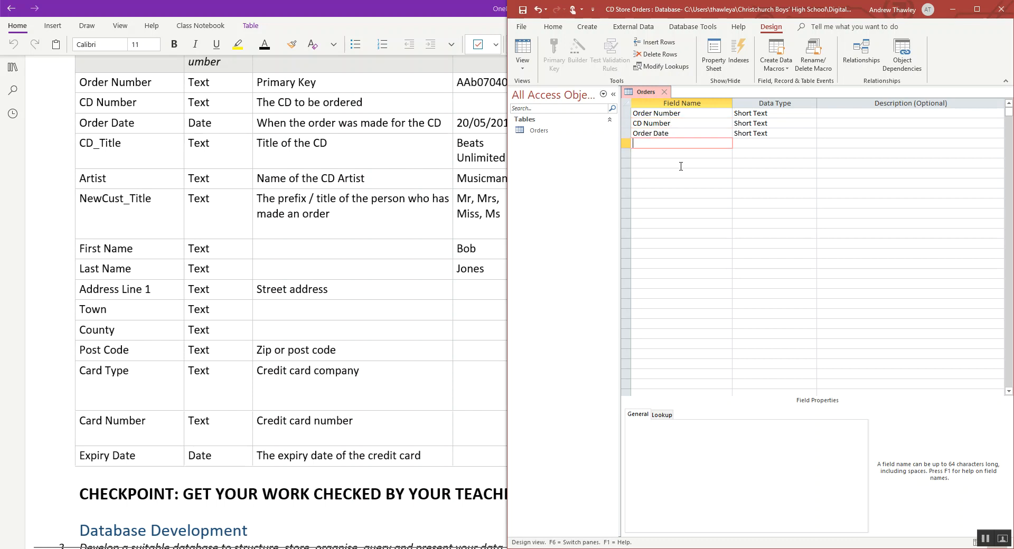
{"action": "type", "text": "CD_Title"}
{"action": "key", "text": "Down"}
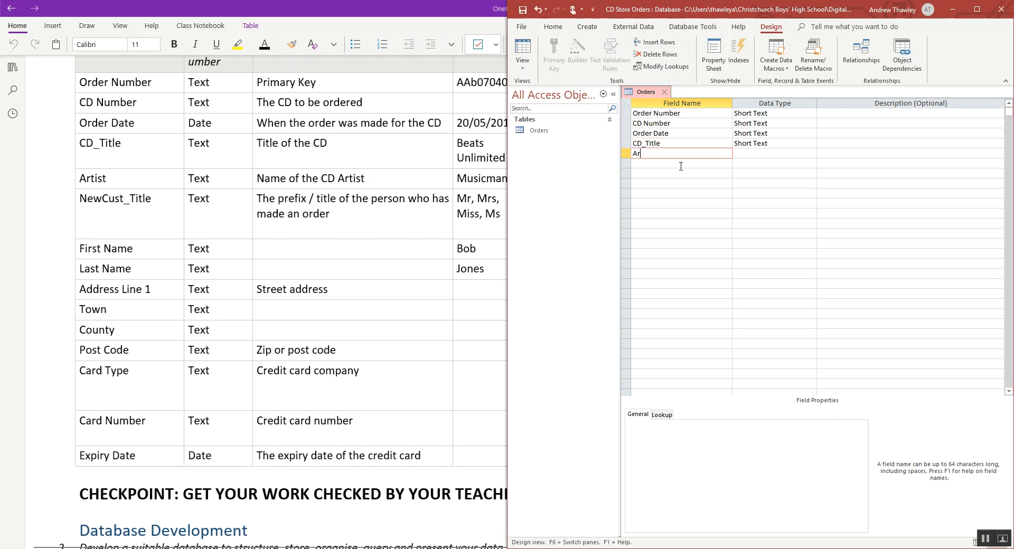
- Add the fields Artist and NewCust_Title below CD_Title with the default data type
{"action": "type", "text": "Artist"}
{"action": "key", "text": "Down"}
{"action": "type", "text": "NewCust_Title"}
{"action": "key", "text": "Down"}
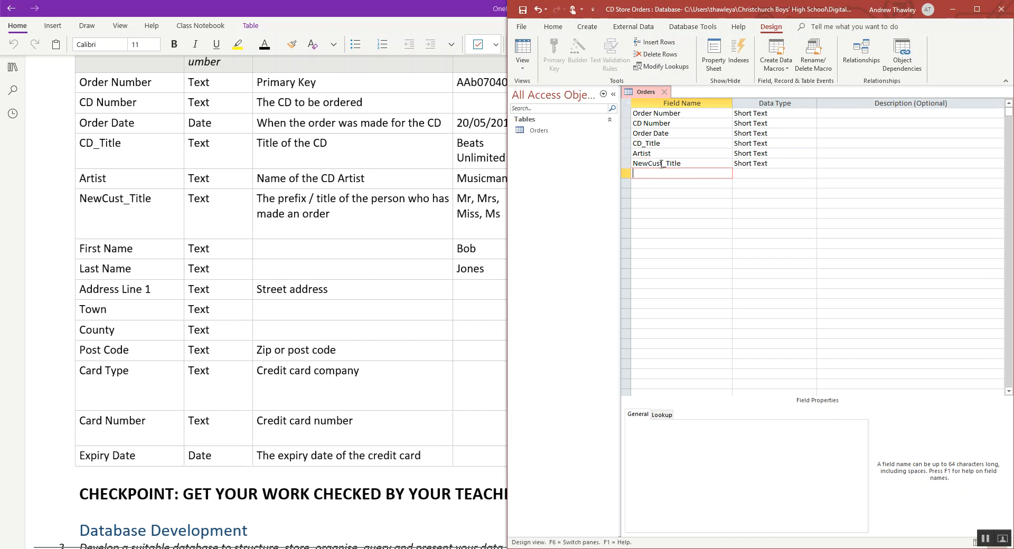
- Add the fields First Name, Last Name and Address Line 1 below NewCust_Title with the default data type
{"action": "type", "text": "First Name"}
{"action": "key", "text": "Down"}
{"action": "type", "text": "Last Nam"}
{"action": "key", "text": "Down"}
{"action": "type", "text": "Addres"}
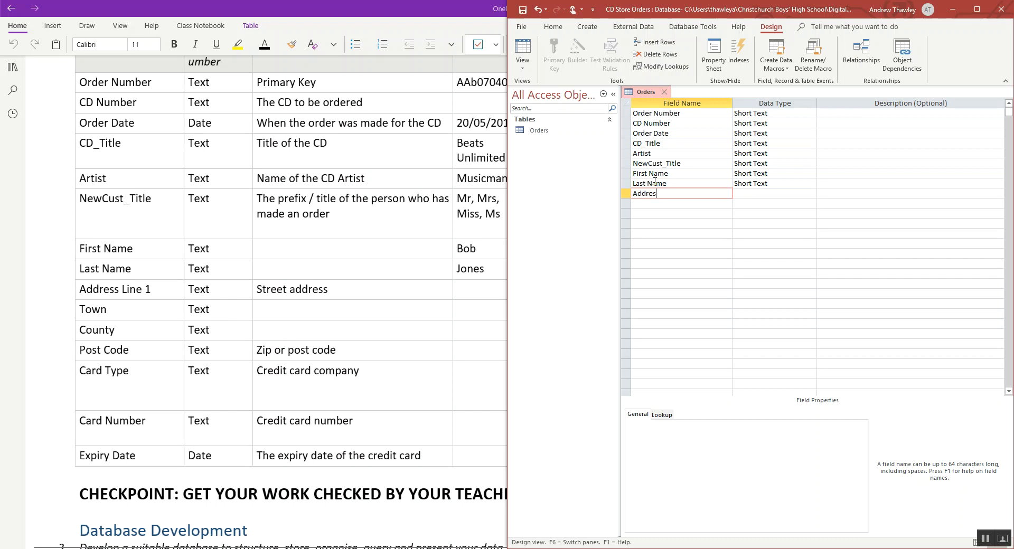
{"action": "type", "text": "s Line 1"}
{"action": "key", "text": "Down"}
- Add the fields Town, County and Post Code below Address Line 1 with the default data type
{"action": "type", "text": "Town"}
{"action": "key", "text": "Down"}
{"action": "type", "text": "County"}
{"action": "key", "text": "Down"}
{"action": "type", "text": "Post Code"}
{"action": "key", "text": "Down"}
- Add the fields Card Type and Card Number below Post Code with the default data type
{"action": "type", "text": "Card Type"}
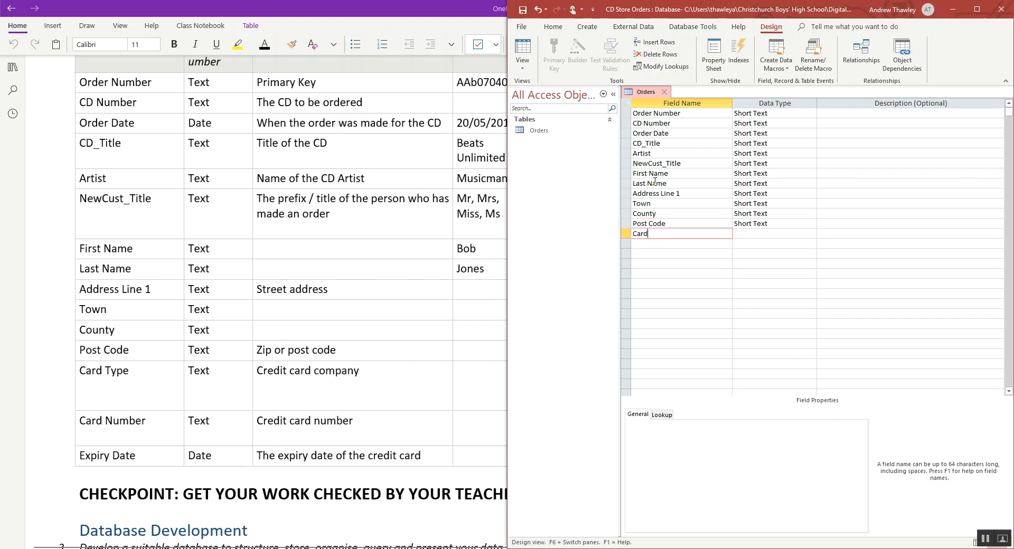
{"action": "key", "text": "Down"}
{"action": "type", "text": "Card Numnber"}
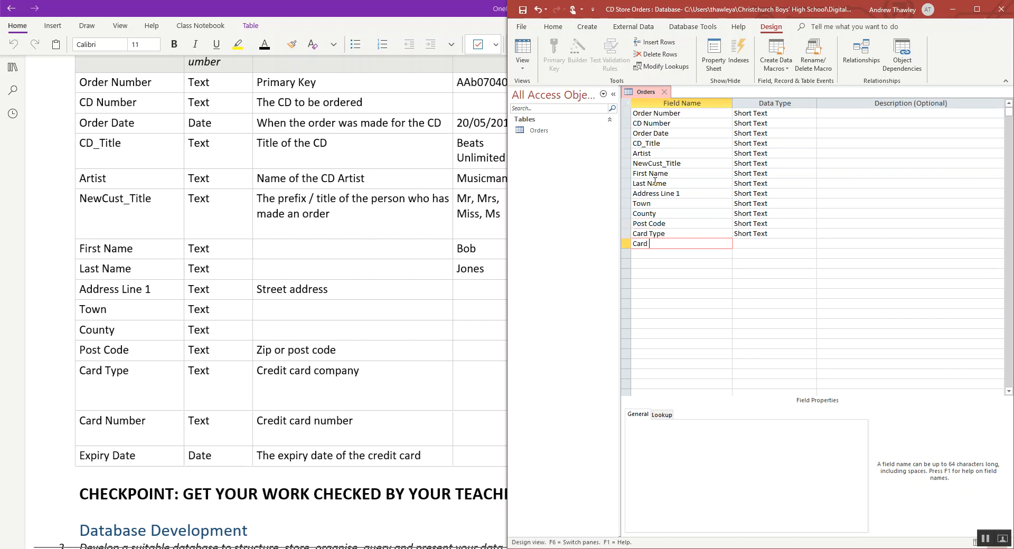
{"action": "key", "text": "BackSpace"}
{"action": "key", "text": "BackSpace"}
{"action": "type", "text": "ber"}
{"action": "key", "text": "Down"}
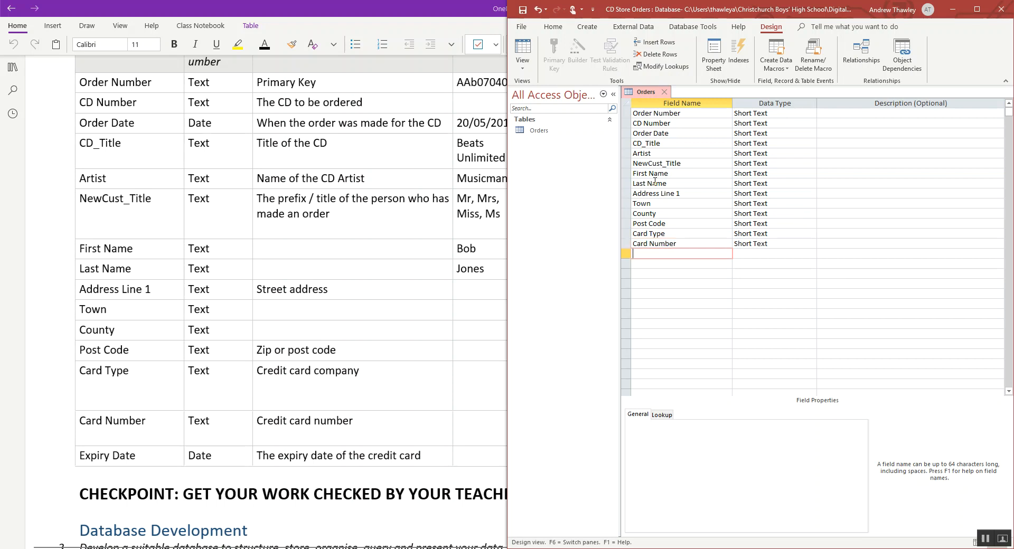
- Add a final field named Expiry Dates with the data type Date/Time
{"action": "type", "text": "Expiry Dates"}
{"action": "key", "text": "Tab"}
{"action": "key", "text": "shift+Tab"}
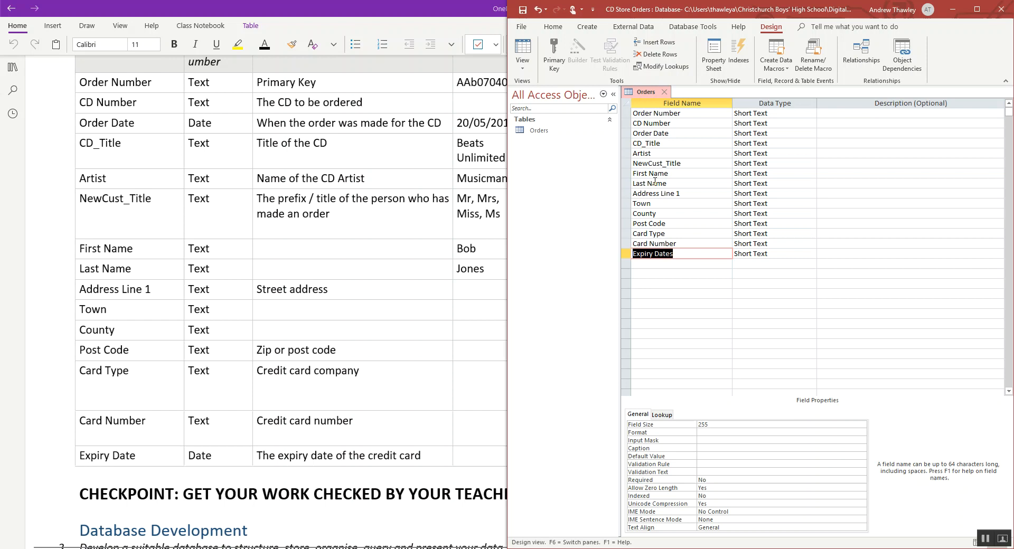
{"action": "key", "text": "Tab"}
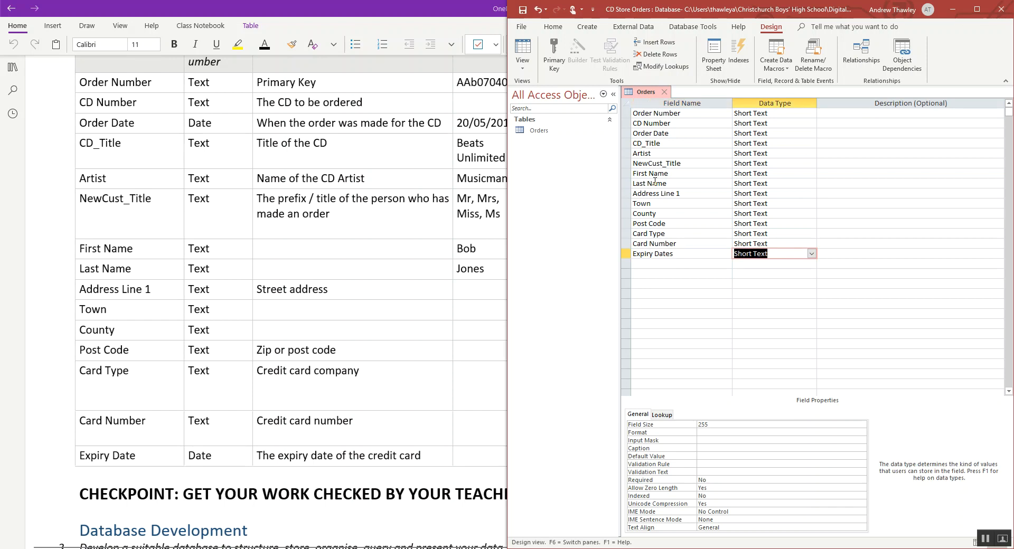
{"action": "type", "text": "date/Time"}
- Set the data type of the Order Date field to Date/Time
{"action": "left_click", "coordinate": [749, 134]}
{"action": "type", "text": "d"}
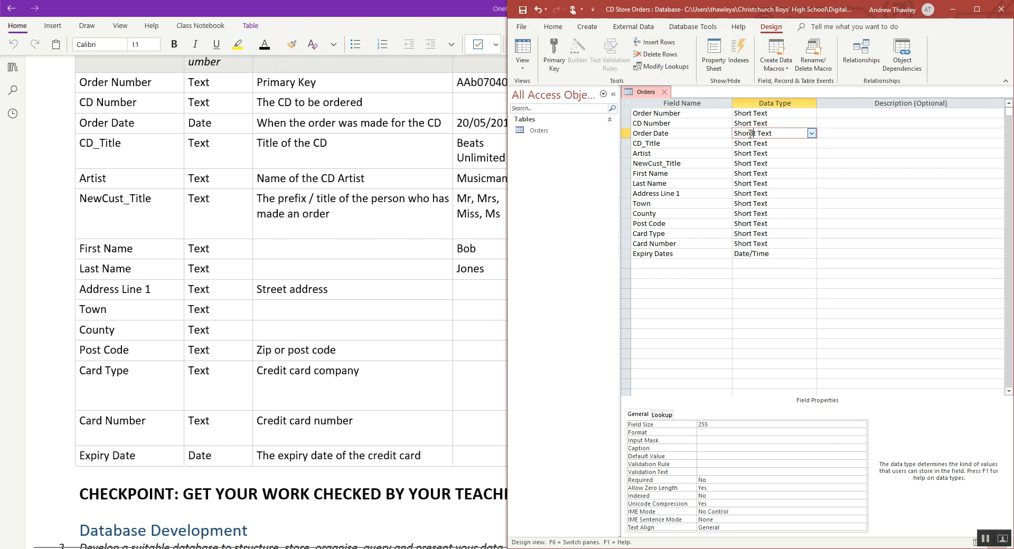
{"action": "left_click", "coordinate": [812, 133]}
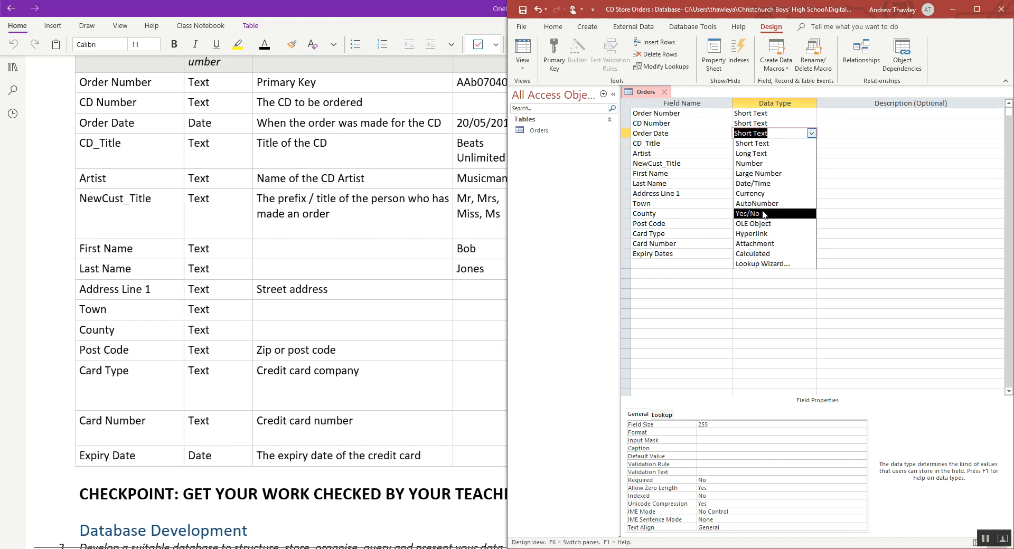
{"action": "left_click", "coordinate": [758, 184]}
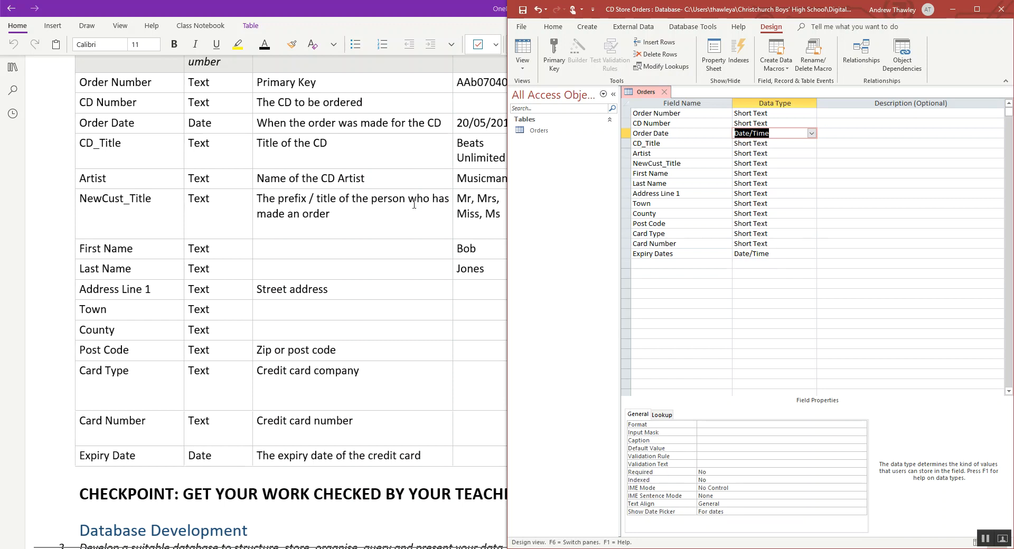
- Start the Lookup Wizard for the NewCust_Title field and choose to enter the list values manually
{"action": "left_click", "coordinate": [465, 200]}
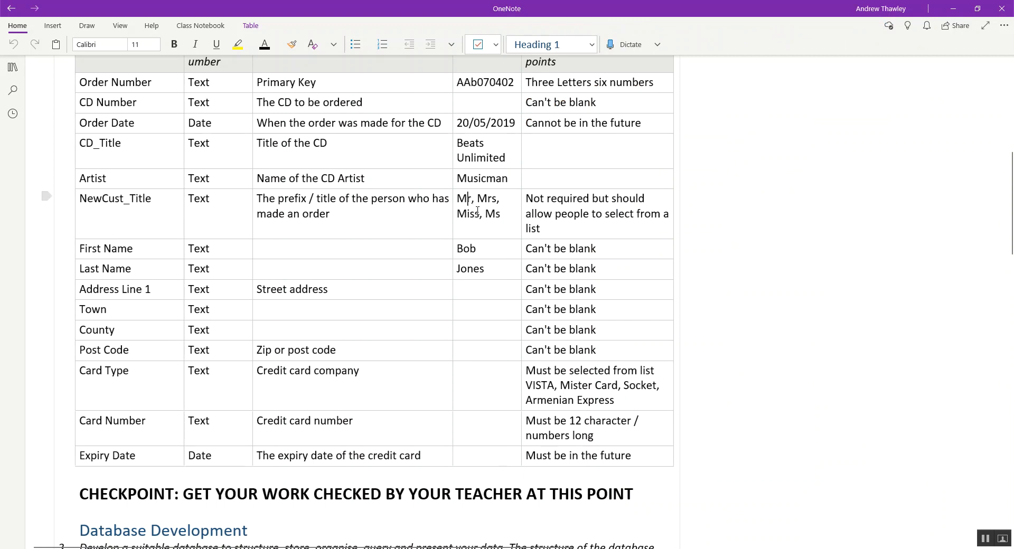
{"action": "key", "text": "alt+Tab"}
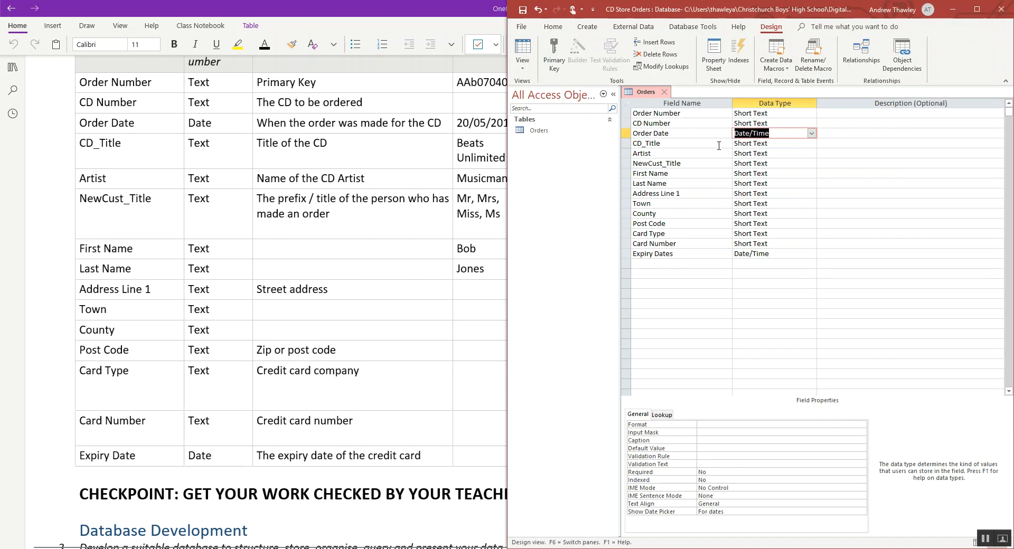
{"action": "left_click", "coordinate": [784, 164]}
{"action": "left_click", "coordinate": [812, 164]}
{"action": "left_click", "coordinate": [751, 294]}
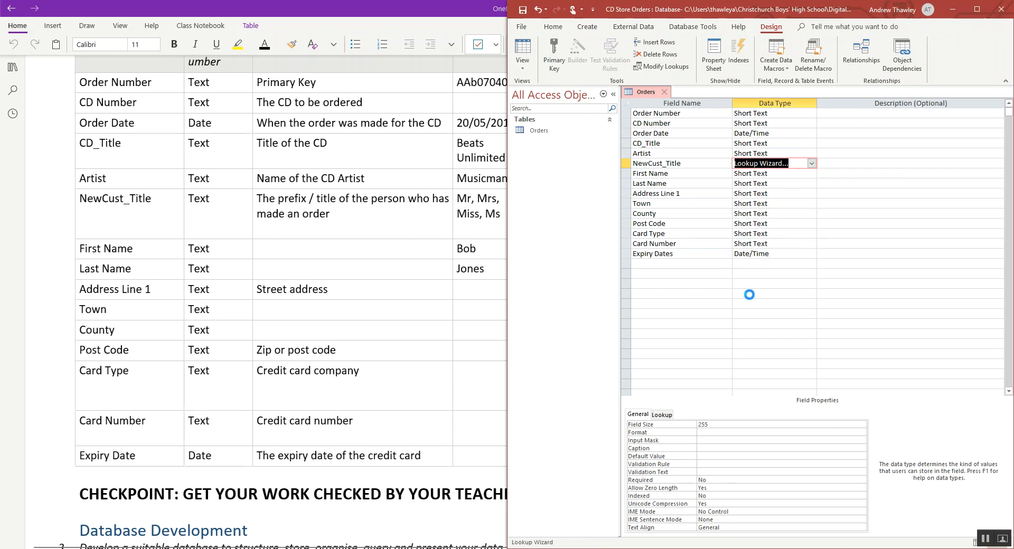
{"action": "left_click", "coordinate": [771, 204]}
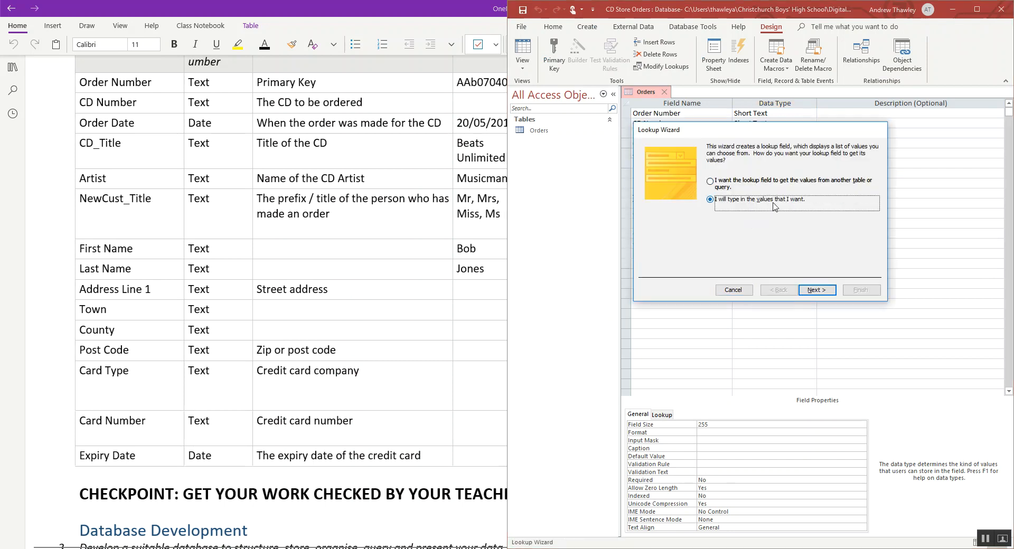
{"action": "left_click", "coordinate": [814, 289]}
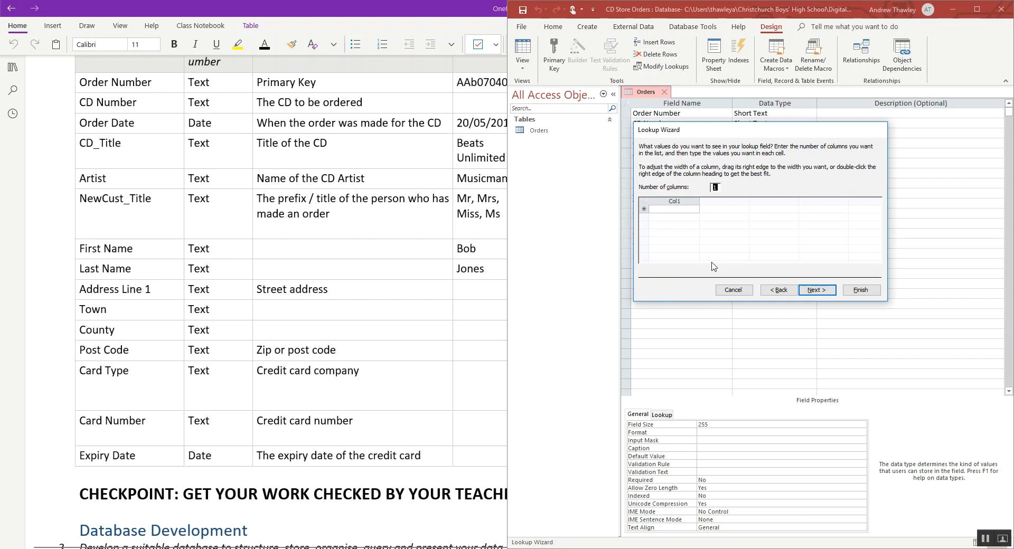
- Enter Mr, Mrs, Ms and Miss as the lookup values in a single column
{"action": "left_click", "coordinate": [673, 211]}
{"action": "type", "text": "Mr"}
{"action": "key", "text": "Return"}
{"action": "type", "text": "Mrs"}
{"action": "key", "text": "Return"}
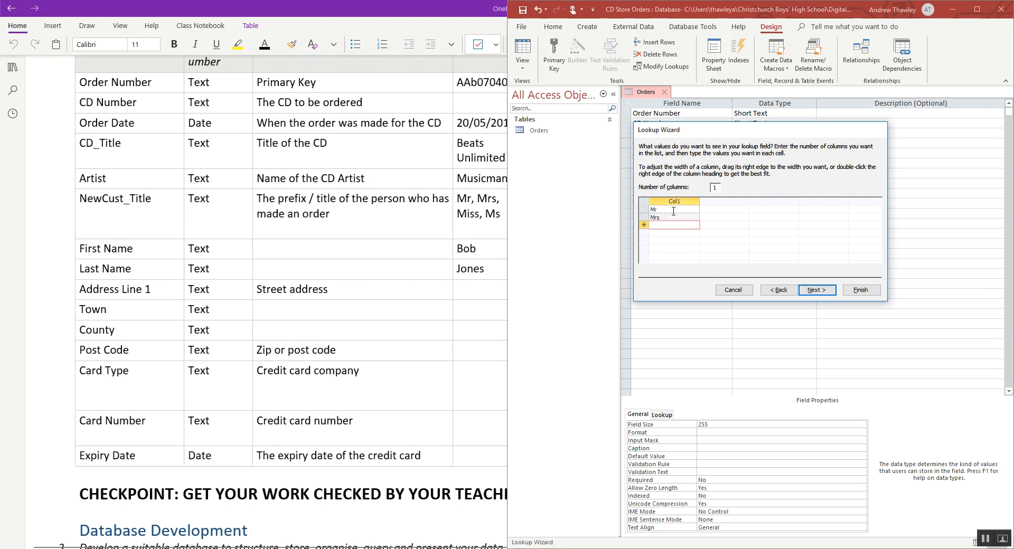
{"action": "type", "text": "Ms"}
{"action": "key", "text": "Return"}
{"action": "type", "text": "Moi"}
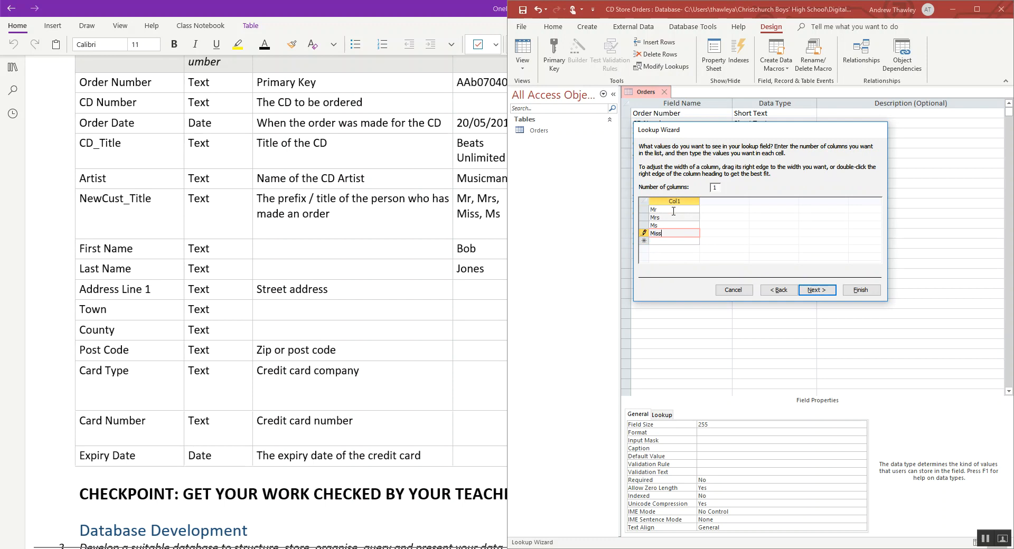
- Finish the lookup with the label NewCust_Title, leaving Limit To List and Allow Multiple Values off
{"action": "left_click", "coordinate": [808, 288]}
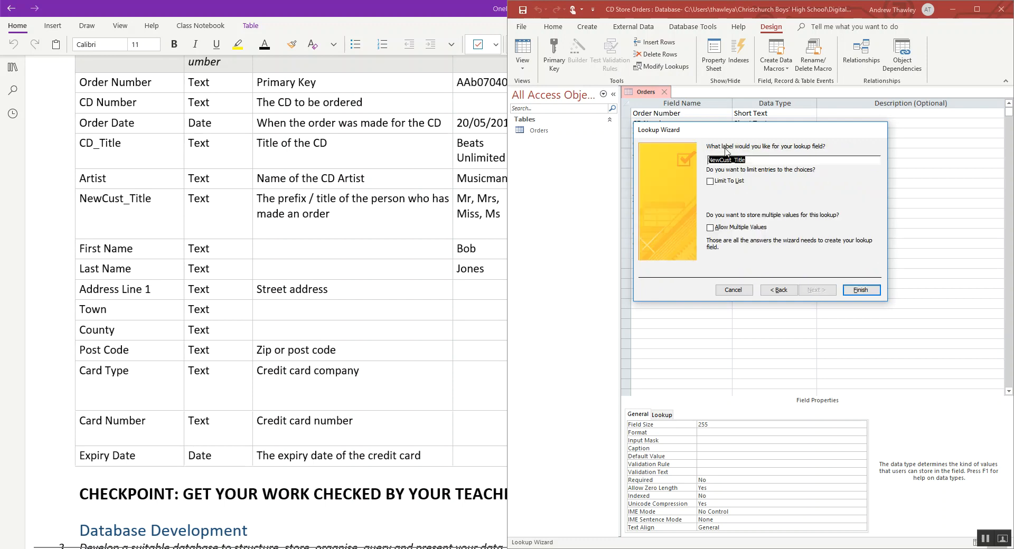
{"action": "left_click", "coordinate": [710, 182]}
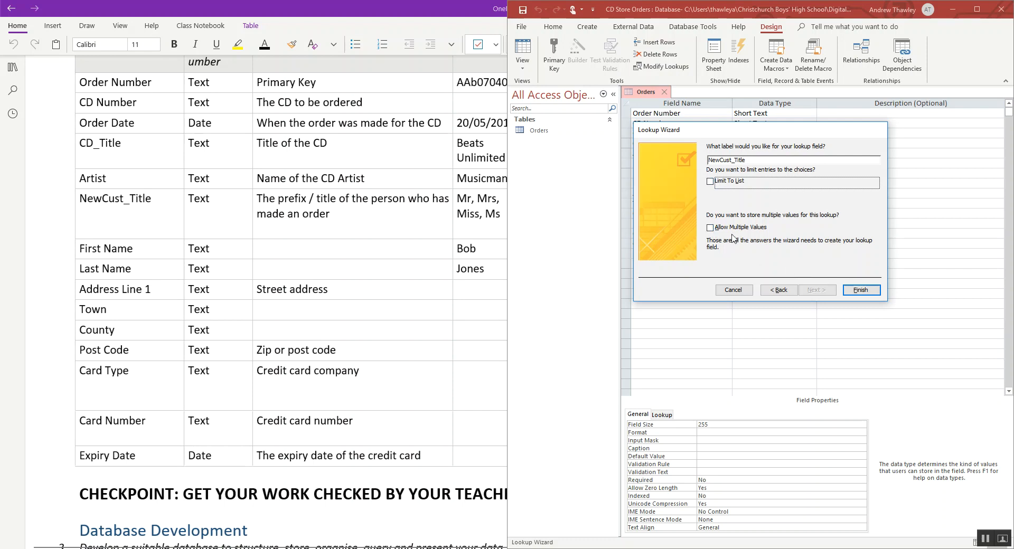
{"action": "left_click", "coordinate": [858, 289]}
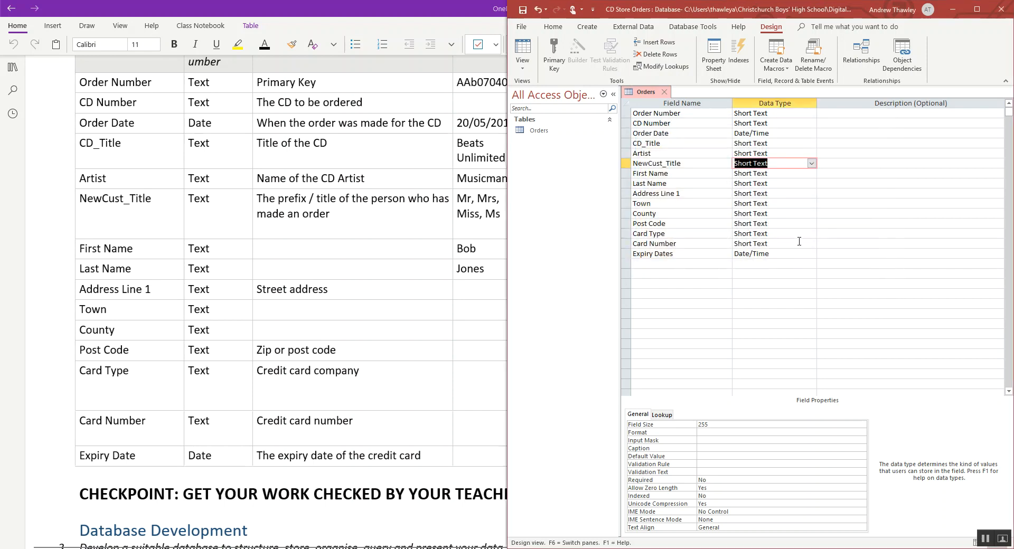
- Open the Orders table in Datasheet View and check the choices in the NewCust_Title list
{"action": "left_click", "coordinate": [552, 27]}
{"action": "left_click", "coordinate": [711, 153]}
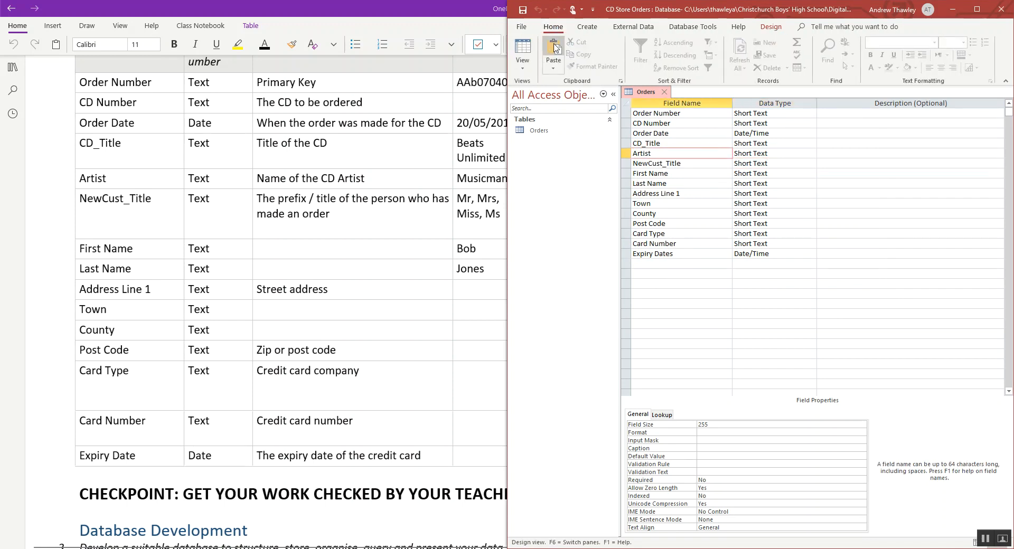
{"action": "left_click", "coordinate": [524, 67]}
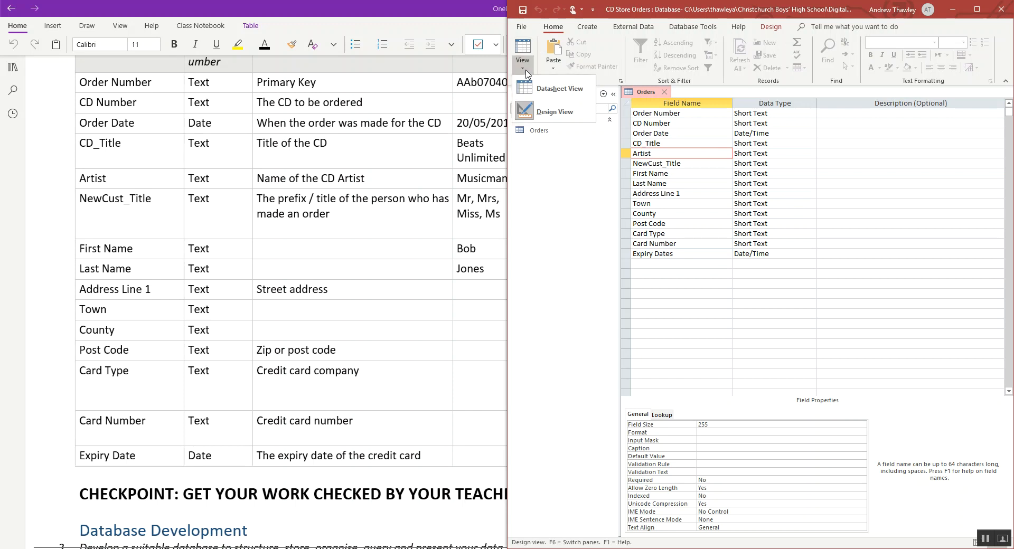
{"action": "left_click", "coordinate": [554, 89]}
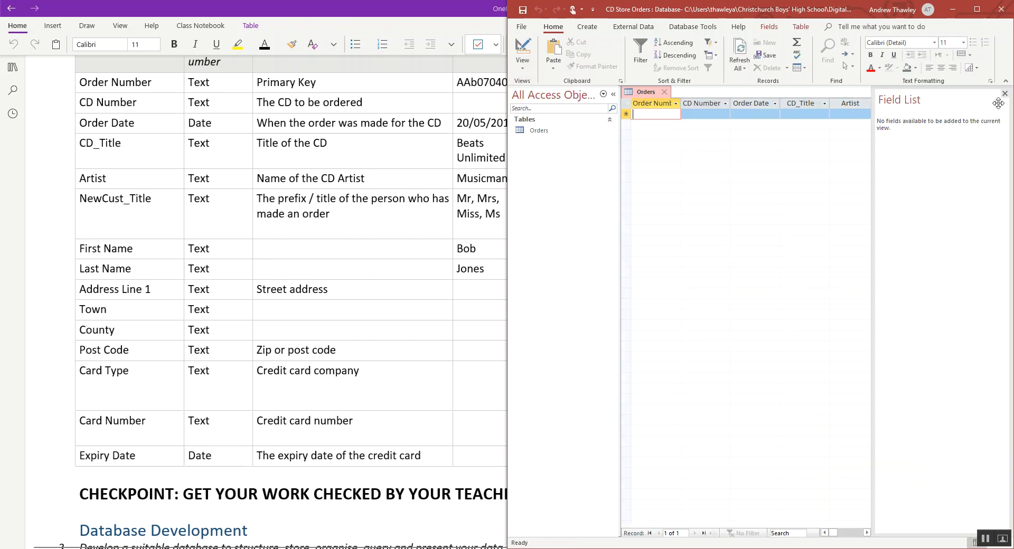
{"action": "left_click", "coordinate": [1004, 94]}
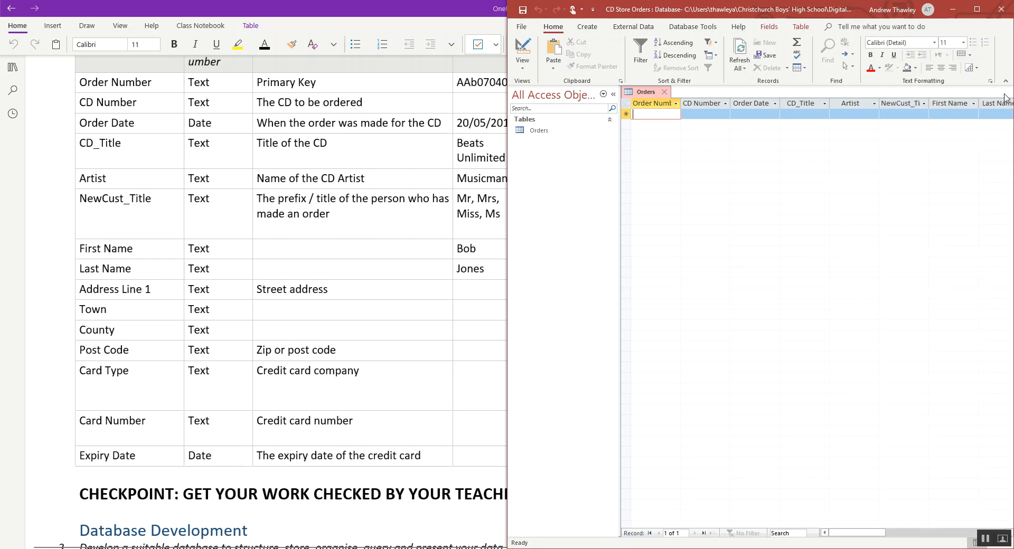
{"action": "left_click", "coordinate": [927, 113]}
{"action": "left_click", "coordinate": [923, 115]}
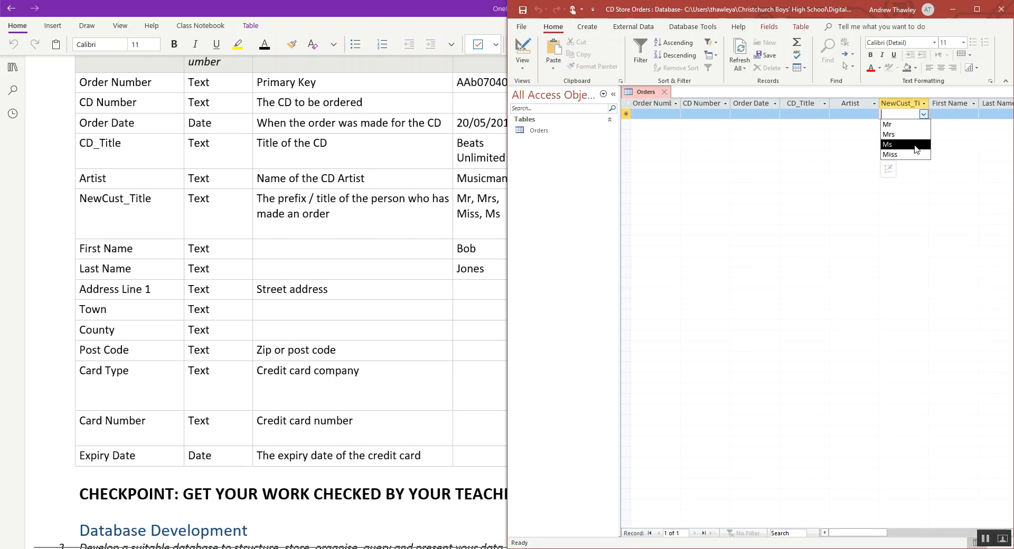
{"action": "left_click", "coordinate": [677, 154]}
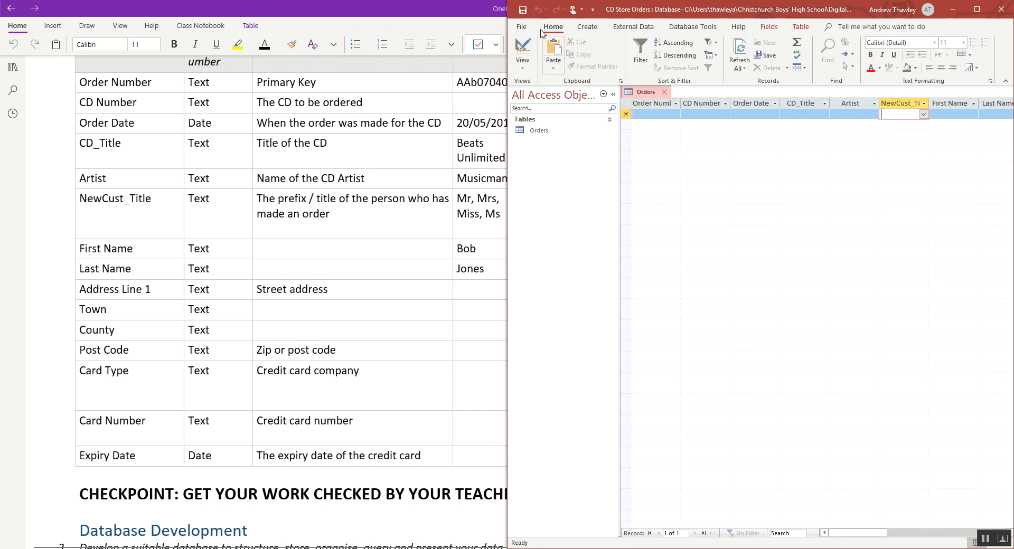
- Return the Orders table to Design View and make Order Number the primary key
{"action": "left_click", "coordinate": [523, 64]}
{"action": "left_click", "coordinate": [549, 117]}
{"action": "left_click", "coordinate": [625, 113]}
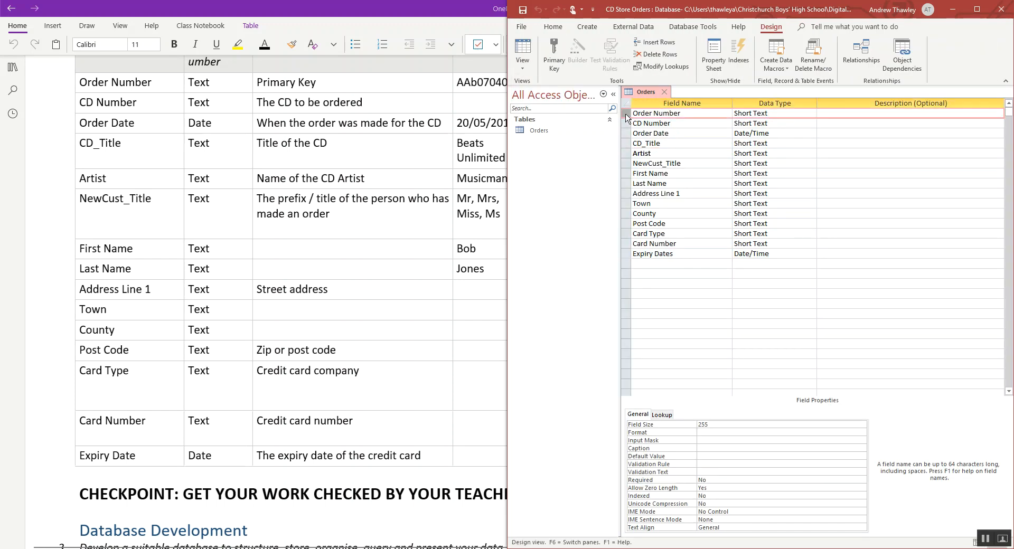
{"action": "left_click", "coordinate": [554, 53]}
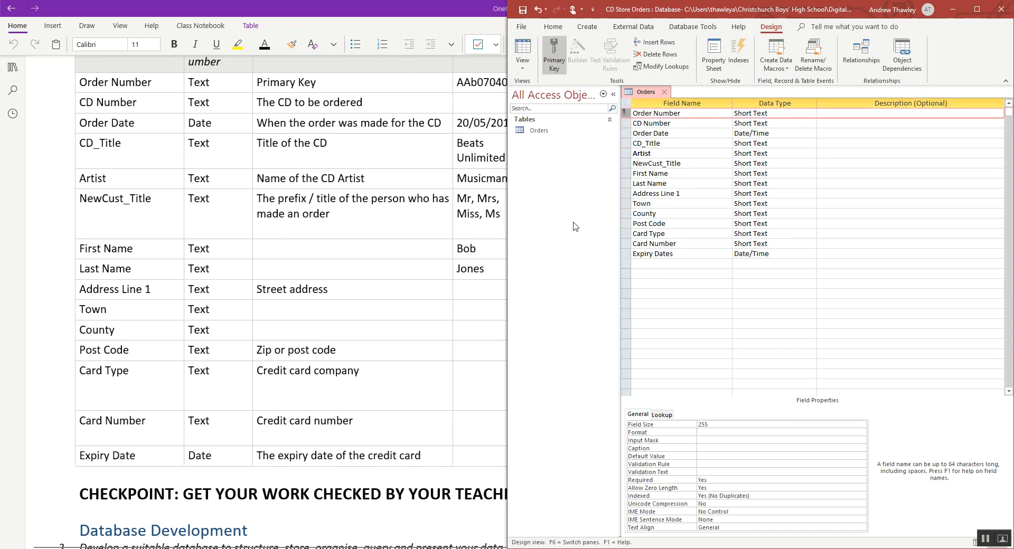
- Check the Order Number validation rule in OneNote and set that field's Format in Access to LLL999999
{"action": "left_click", "coordinate": [461, 123]}
{"action": "scroll", "coordinate": [537, 118], "scroll_direction": "up", "scroll_amount": 2}
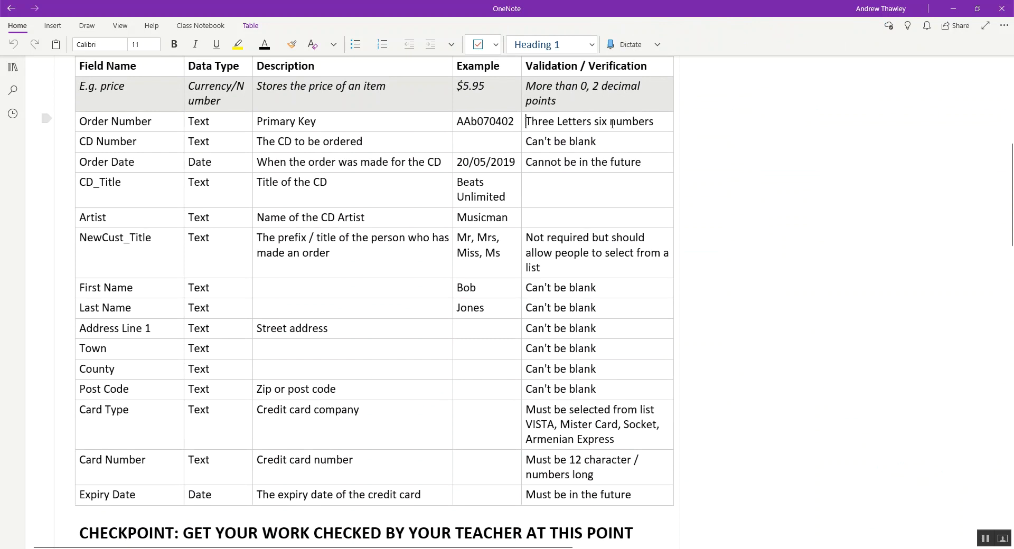
{"action": "key", "text": "alt+Tab"}
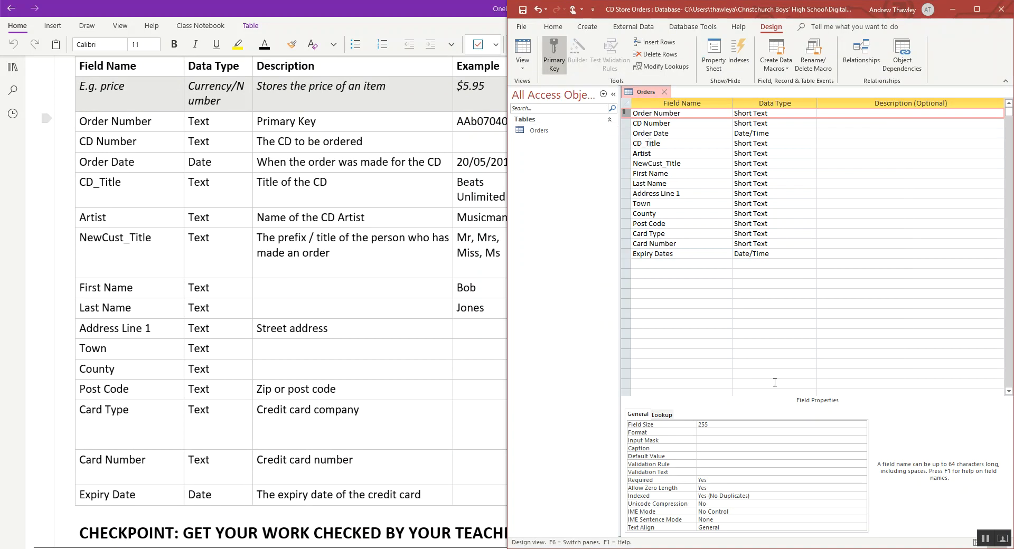
{"action": "left_click", "coordinate": [705, 432]}
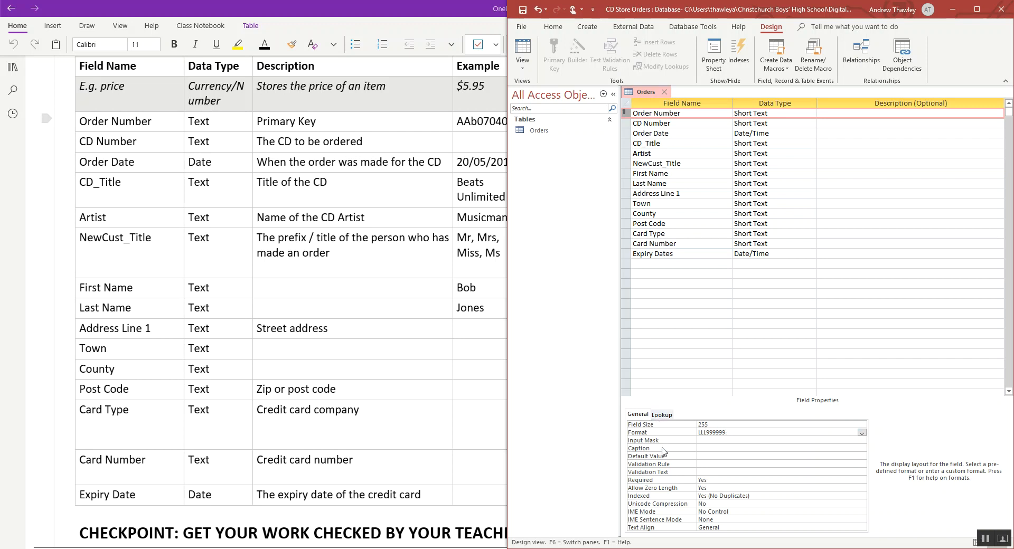
- Save the Orders table and test the format in Datasheet View with a letters-only Order Number entry
{"action": "left_click", "coordinate": [522, 52]}
{"action": "left_click", "coordinate": [481, 311]}
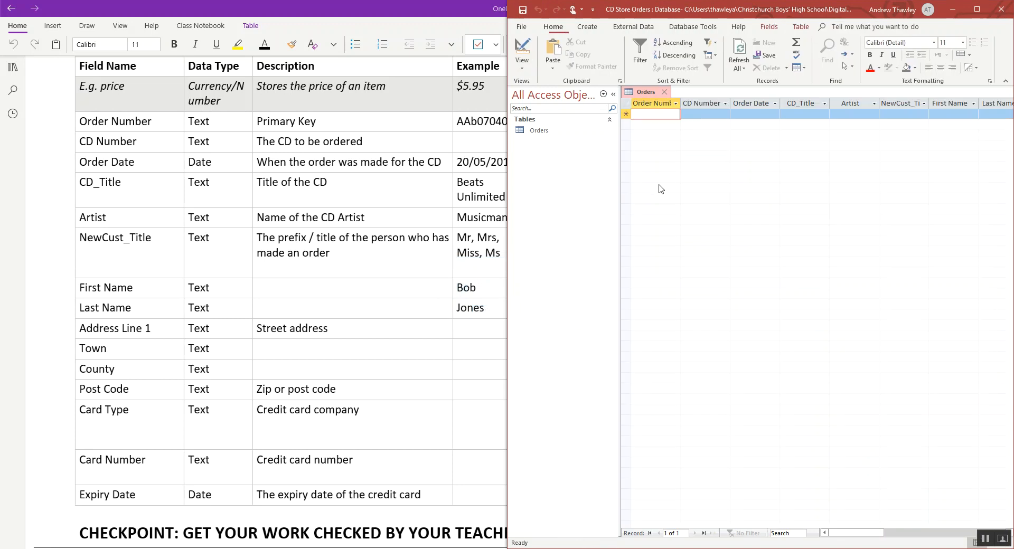
{"action": "type", "text": "asdasdsadsad"}
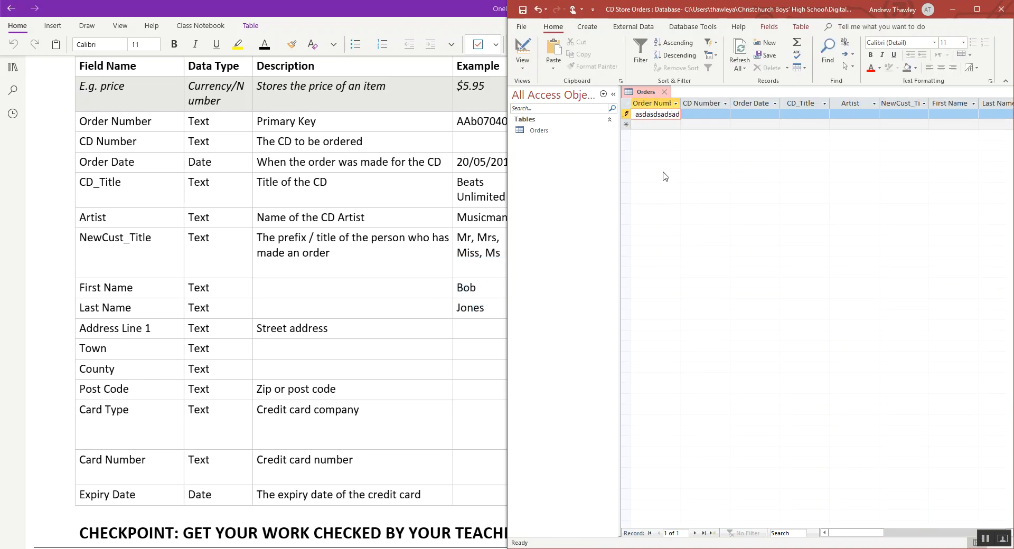
{"action": "key", "text": "Down"}
{"action": "key", "text": "Up"}
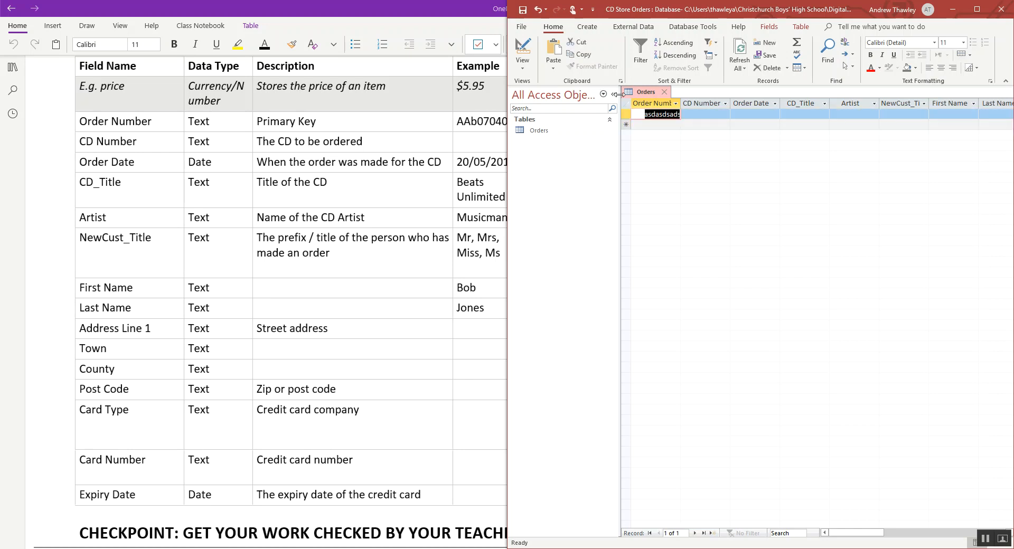
- In Design View, clear the Order Number field's Format and set its Input Mask to LLL999999
{"action": "left_click", "coordinate": [522, 52]}
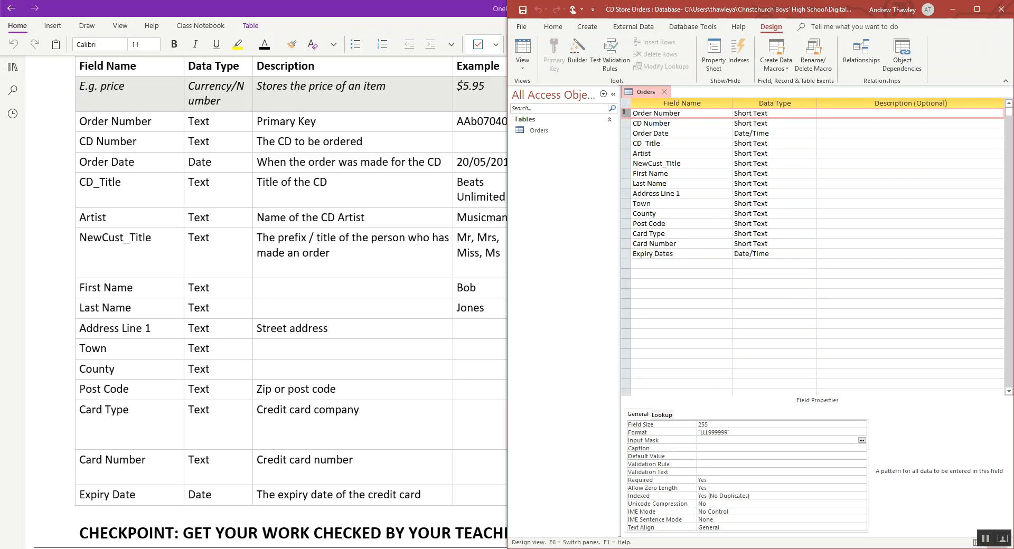
{"action": "left_click_drag", "start_coordinate": [769, 433], "coordinate": [610, 426]}
{"action": "key", "text": "BackSpace"}
{"action": "key", "text": "Return"}
{"action": "type", "text": "LLL999999"}
- Save the Orders table and test the Order Number input mask in Datasheet View with a three-letter, six-digit entry
{"action": "left_click", "coordinate": [523, 72]}
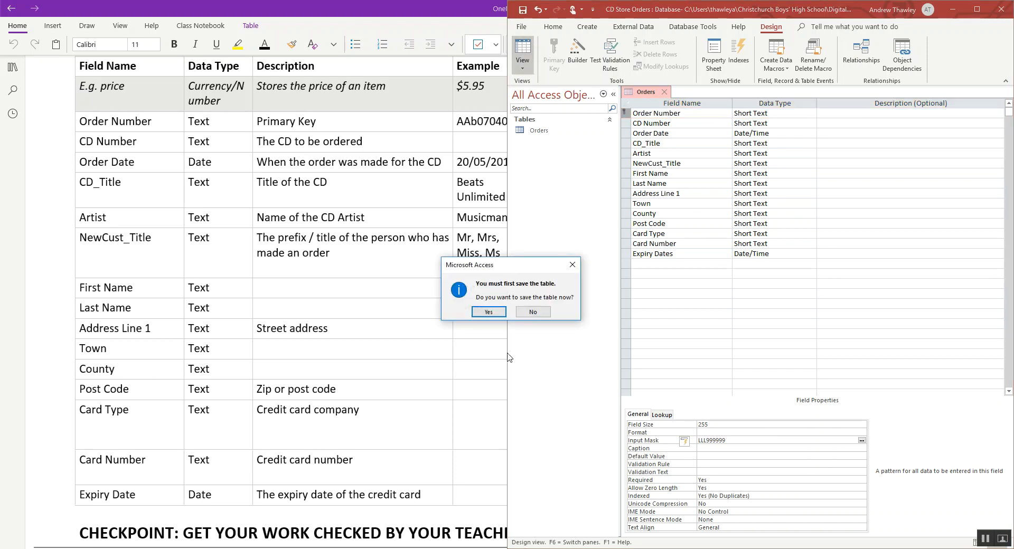
{"action": "left_click", "coordinate": [488, 312]}
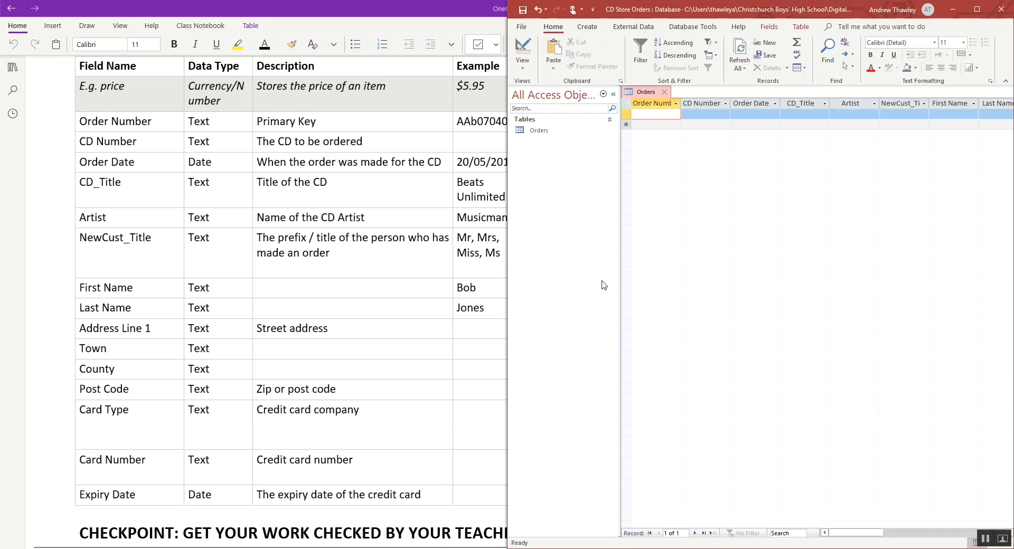
{"action": "type", "text": "sad"}
{"action": "key", "text": "BackSpace"}
{"action": "key", "text": "BackSpace"}
{"action": "key", "text": "BackSpace"}
{"action": "type", "text": "sad324325"}
{"action": "key", "text": "Down"}
{"action": "key", "text": "Up"}
{"action": "type", "text": "sad"}
- Test the Order Number input mask with letters only, with letters plus two digits, and with a complete nine-character entry
{"action": "key", "text": "Down"}
{"action": "key", "text": "Up"}
{"action": "key", "text": "Tab"}
{"action": "key", "text": "shift+Tab"}
{"action": "type", "text": "asd32"}
{"action": "key", "text": "Down"}
{"action": "key", "text": "Up"}
{"action": "type", "text": "sad123454"}
{"action": "key", "text": "Down"}
{"action": "key", "text": "Up"}
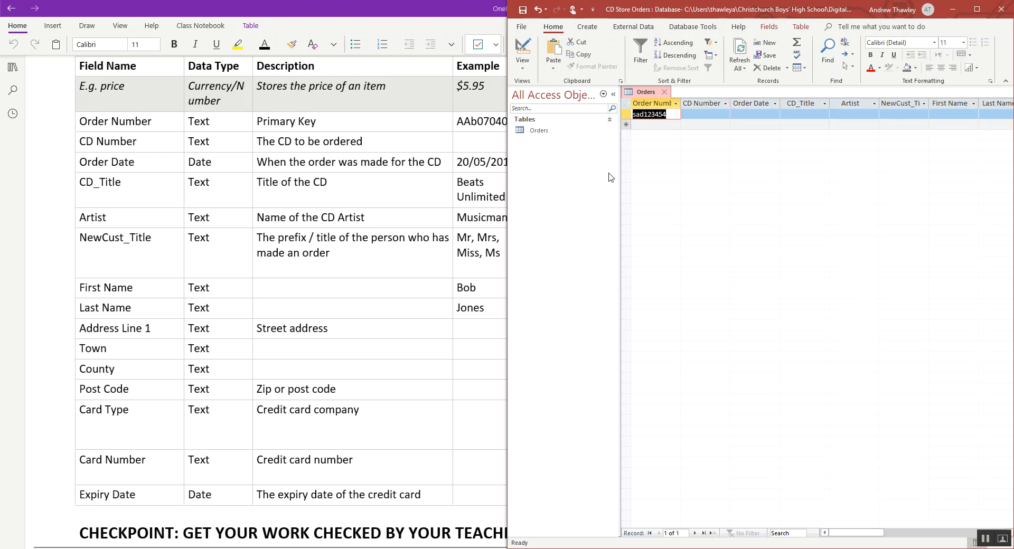
- Try to add a second record with a blank Order Number and with a duplicate of the first record's, and discard it
{"action": "left_click", "coordinate": [649, 124]}
{"action": "key", "text": "BackSpace"}
{"action": "key", "text": "Left"}
{"action": "key", "text": "Left"}
{"action": "key", "text": "Left"}
{"action": "key", "text": "Left"}
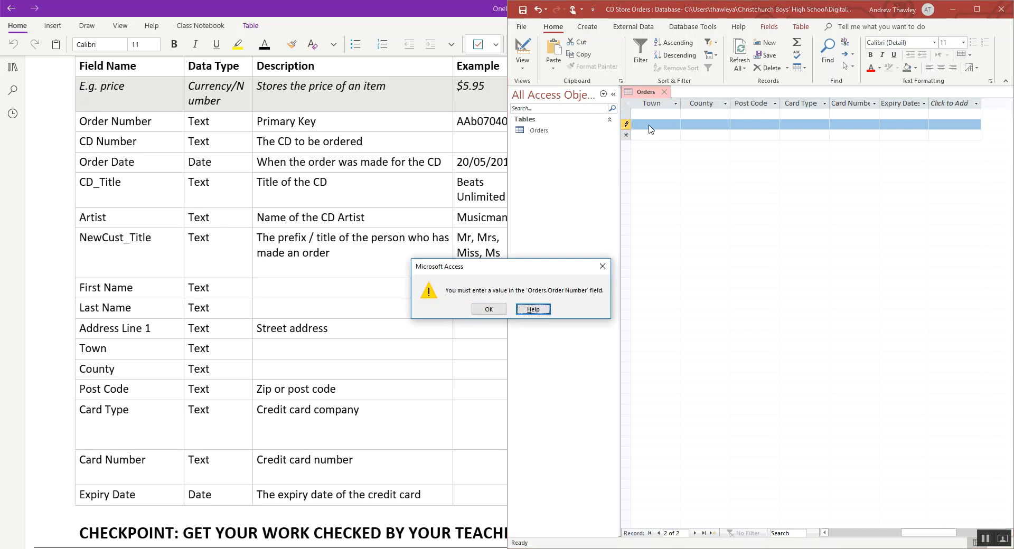
{"action": "key", "text": "Escape"}
{"action": "type", "text": "sad123454"}
{"action": "key", "text": "Return"}
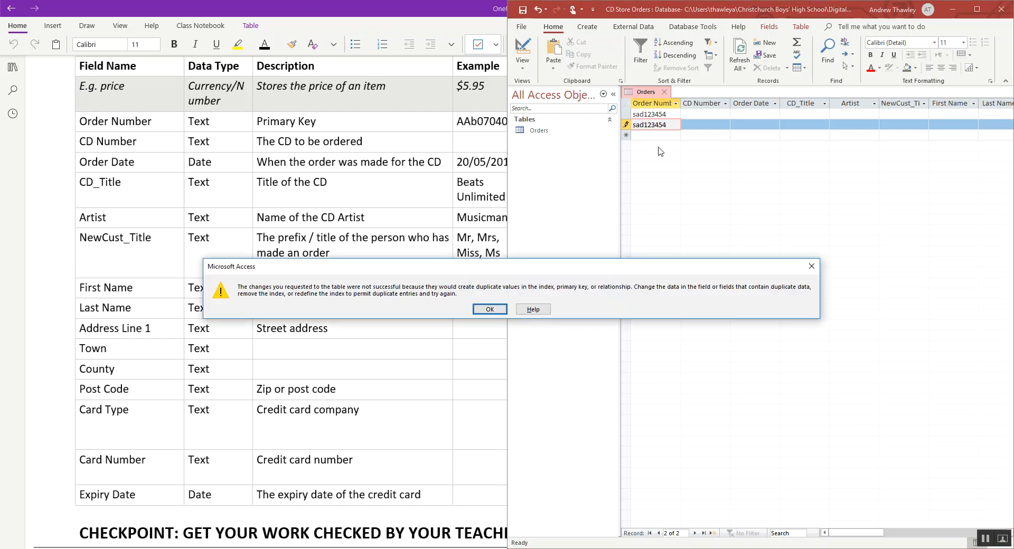
{"action": "key", "text": "Return"}
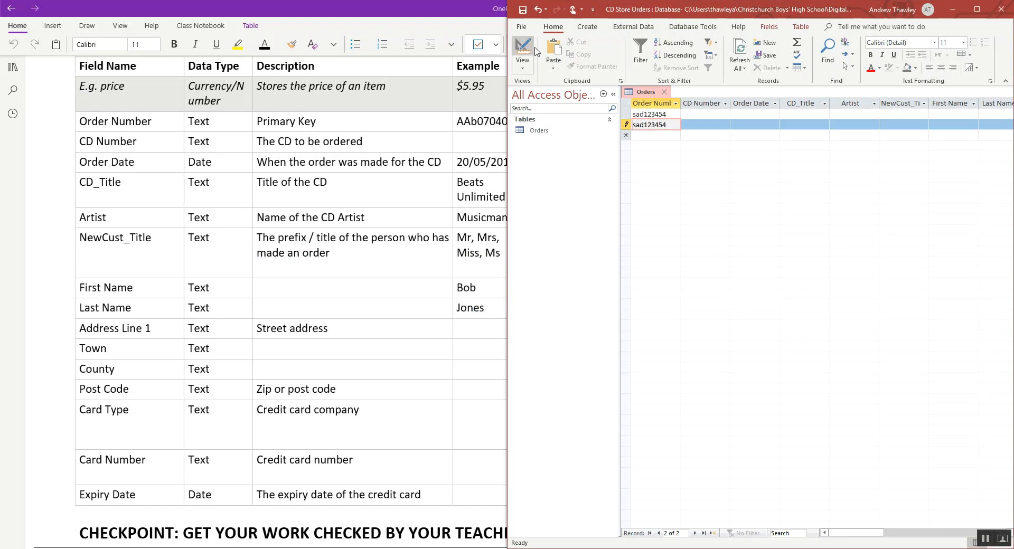
{"action": "key", "text": "Escape"}
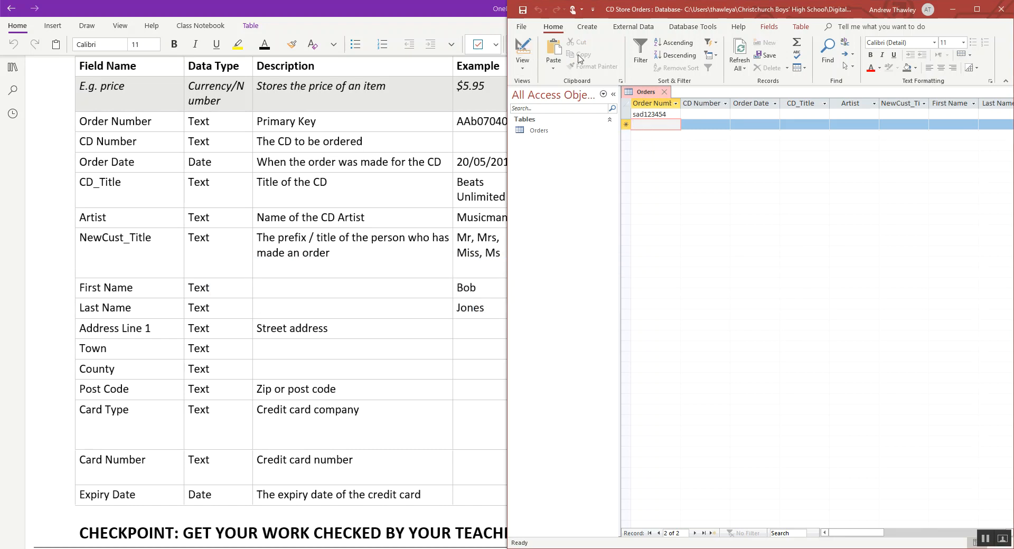
- In Design View, set the Order Number field's Input Mask to LLL000000, save the Orders table and return to Datasheet View
{"action": "left_click", "coordinate": [525, 51]}
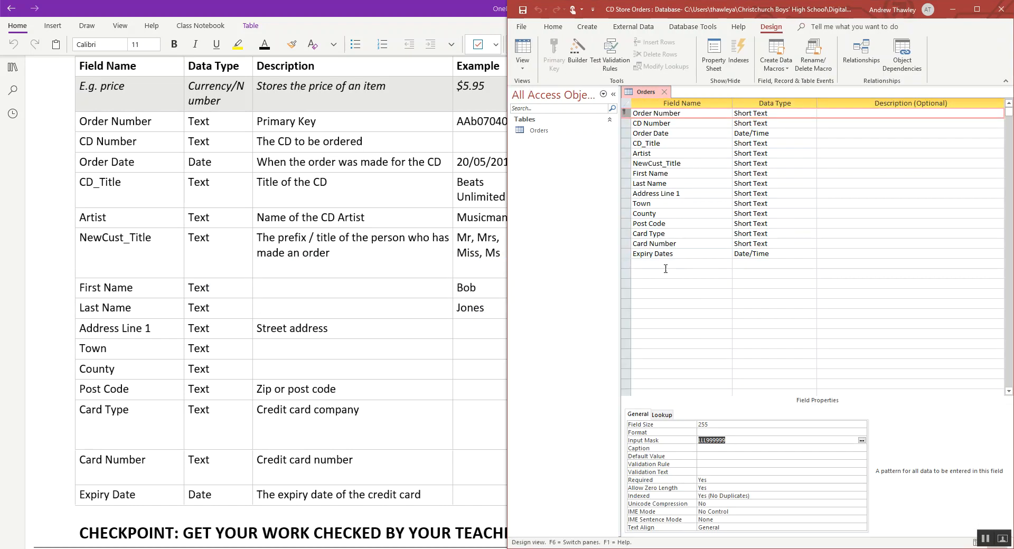
{"action": "left_click", "coordinate": [734, 440]}
{"action": "type", "text": "000"}
{"action": "left_click", "coordinate": [520, 52]}
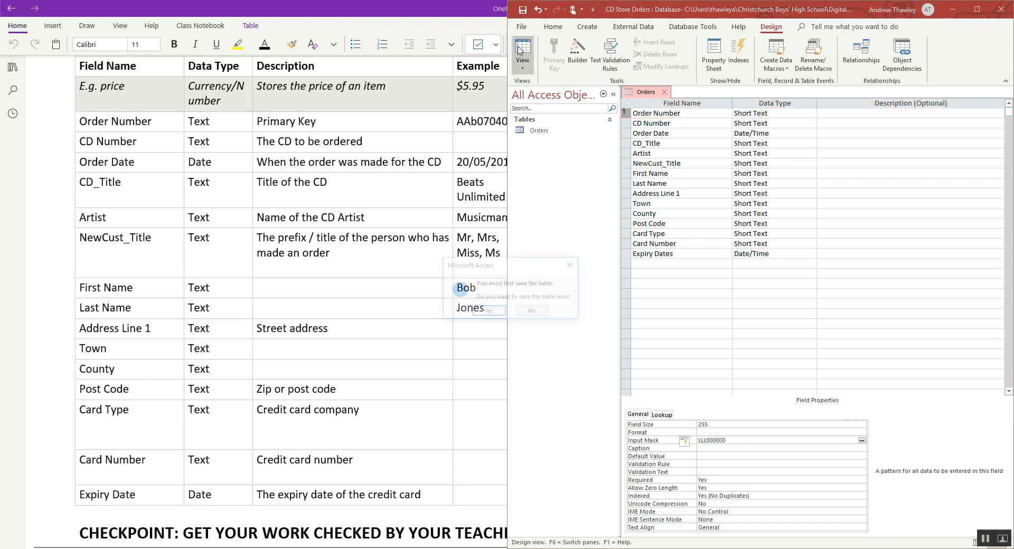
{"action": "left_click", "coordinate": [483, 311]}
- Test the LLL000000 mask with a single-letter Order Number and with a complete three-letter, six-digit one
{"action": "type", "text": "a"}
{"action": "key", "text": "Return"}
{"action": "key", "text": "Return"}
{"action": "type", "text": "cd123242"}
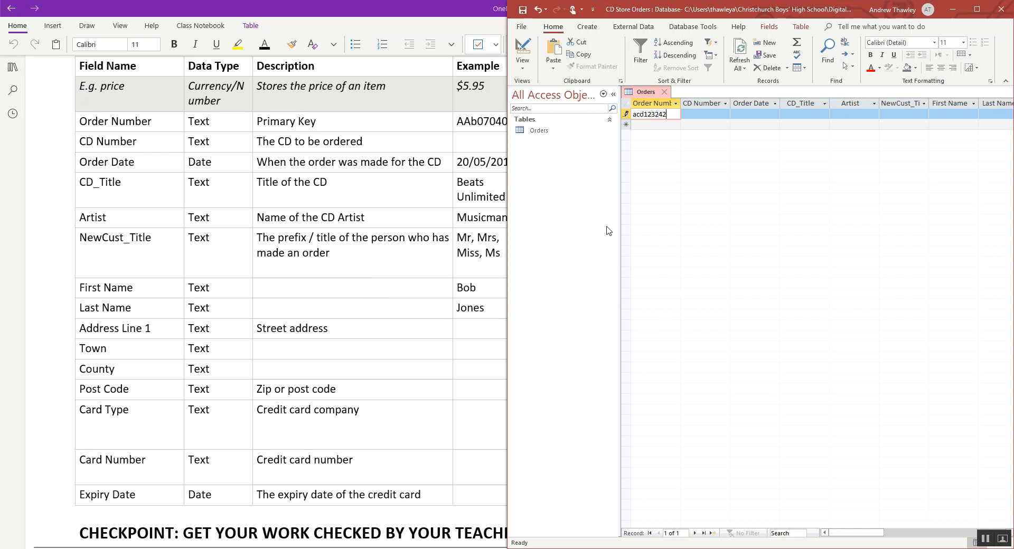
{"action": "key", "text": "Down"}
{"action": "key", "text": "Up"}
- Test the mask with a letter missing from the Order Number, and clear the entry
{"action": "key", "text": "Left"}
{"action": "type", "text": "a"}
{"action": "key", "text": "Right"}
{"action": "key", "text": "Down"}
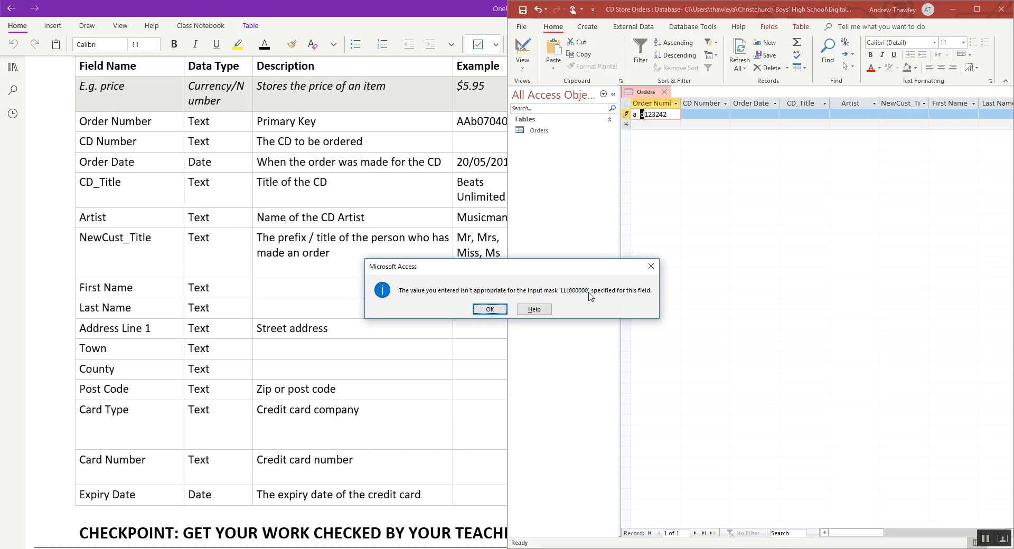
{"action": "key", "text": "Return"}
{"action": "key", "text": "Right"}
{"action": "key", "text": "Right"}
{"action": "key", "text": "Right"}
{"action": "key", "text": "Right"}
{"action": "key", "text": "Right"}
{"action": "key", "text": "Right"}
{"action": "key", "text": "Right"}
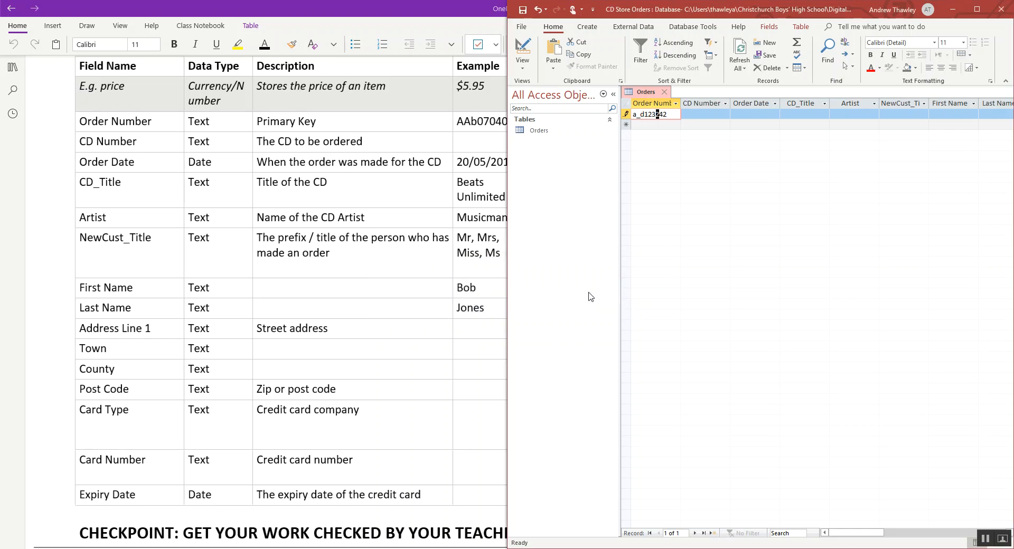
{"action": "key", "text": "BackSpace"}
{"action": "key", "text": "BackSpace"}
{"action": "key", "text": "BackSpace"}
{"action": "key", "text": "BackSpace"}
{"action": "key", "text": "BackSpace"}
{"action": "key", "text": "BackSpace"}
{"action": "key", "text": "BackSpace"}
{"action": "key", "text": "BackSpace"}
{"action": "key", "text": "BackSpace"}
- Return the Orders table to Design View and check the validation rules of the remaining fields in OneNote
{"action": "left_click", "coordinate": [515, 41]}
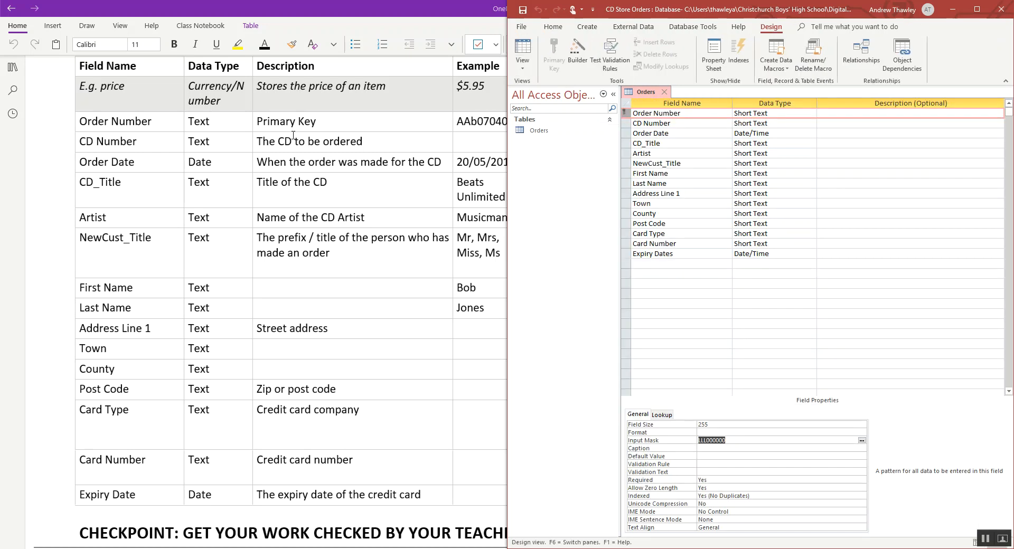
{"action": "left_click", "coordinate": [476, 199]}
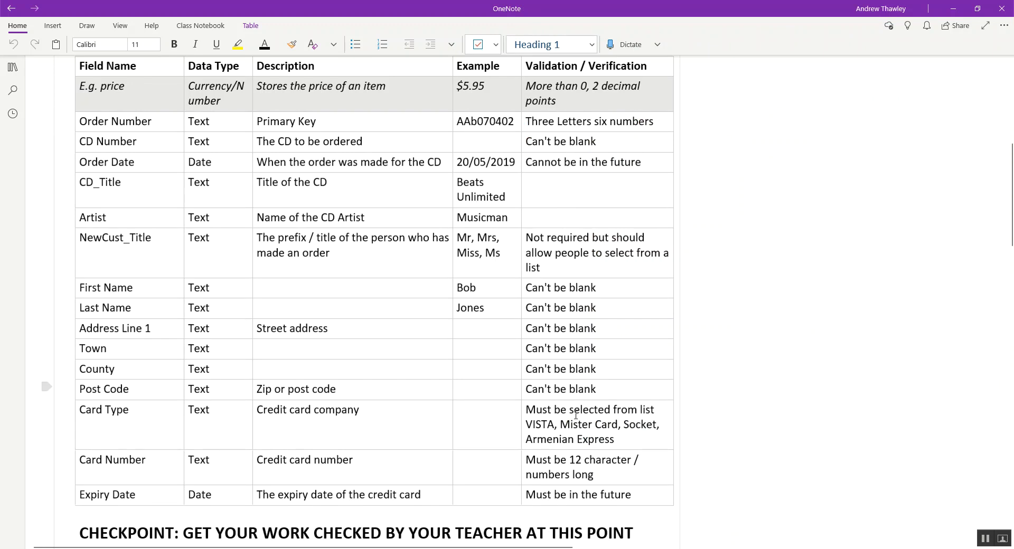
{"action": "key", "text": "alt+Tab"}
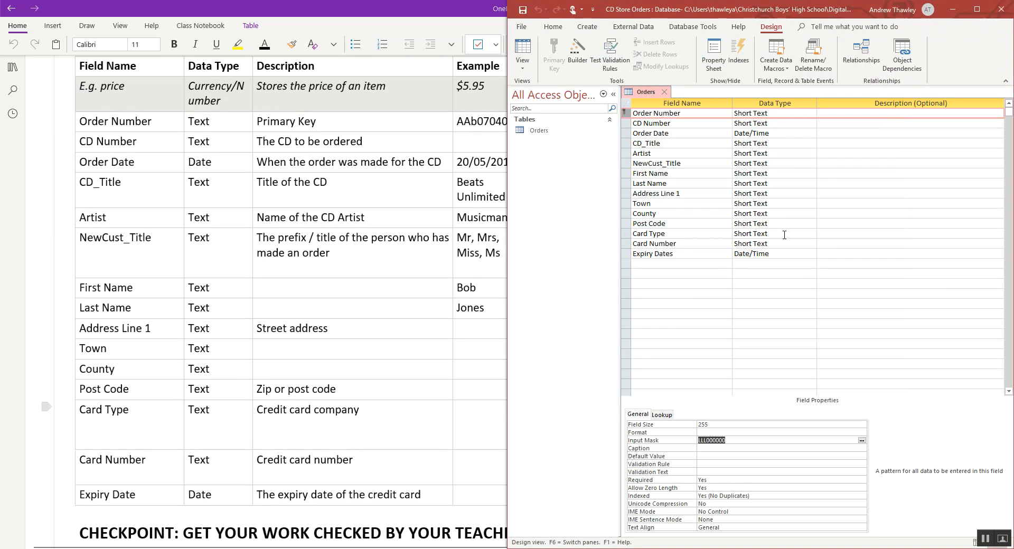
{"action": "left_click", "coordinate": [784, 234]}
{"action": "left_click", "coordinate": [810, 234]}
{"action": "left_click", "coordinate": [767, 363]}
{"action": "left_click", "coordinate": [731, 204]}
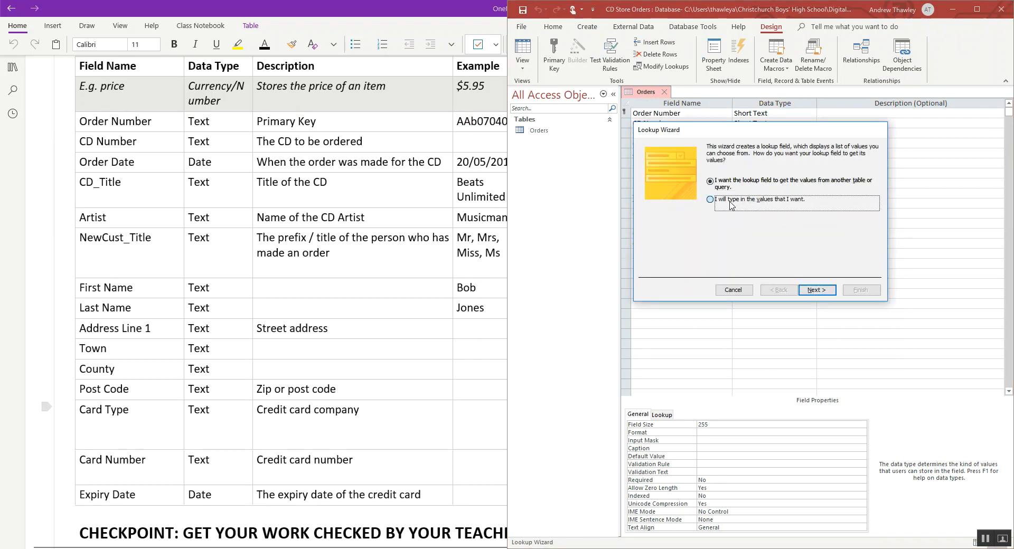
{"action": "left_click", "coordinate": [733, 289]}
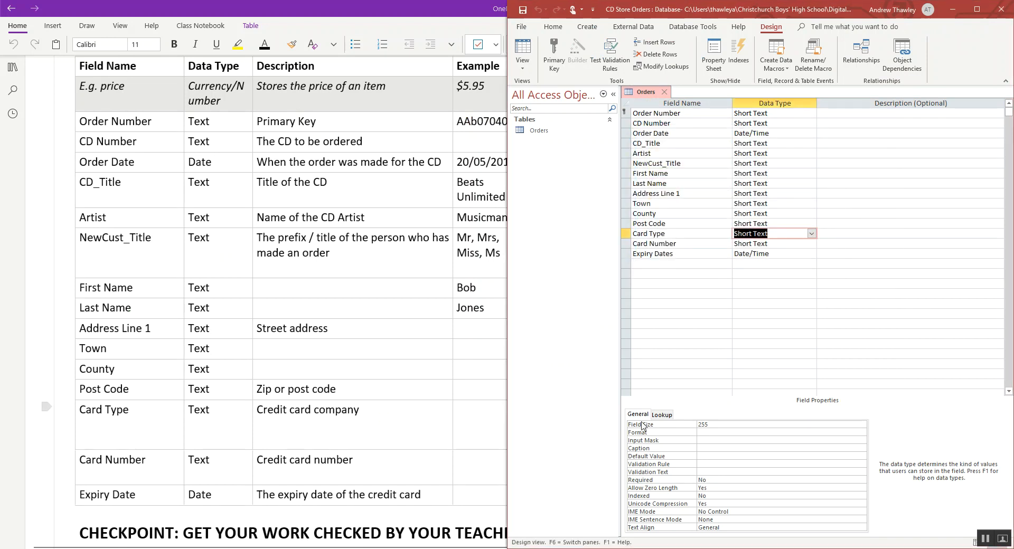
- Set the Card Number field's Field Size to 12 and save the Orders table, accepting the shorter field size
{"action": "left_click", "coordinate": [786, 244]}
{"action": "double_click", "coordinate": [722, 425]}
{"action": "type", "text": "12"}
{"action": "key", "text": "Return"}
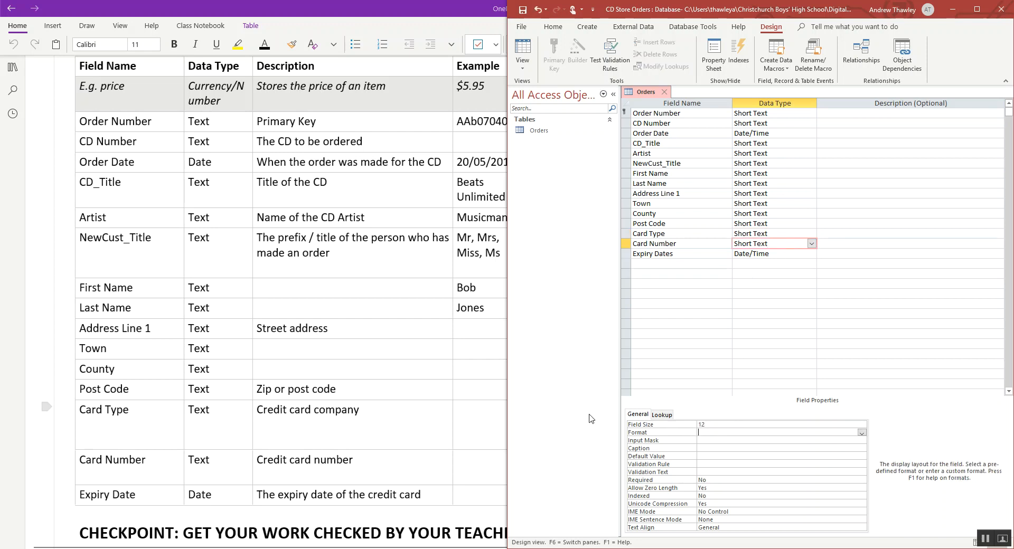
{"action": "left_click", "coordinate": [525, 55]}
{"action": "left_click", "coordinate": [483, 312]}
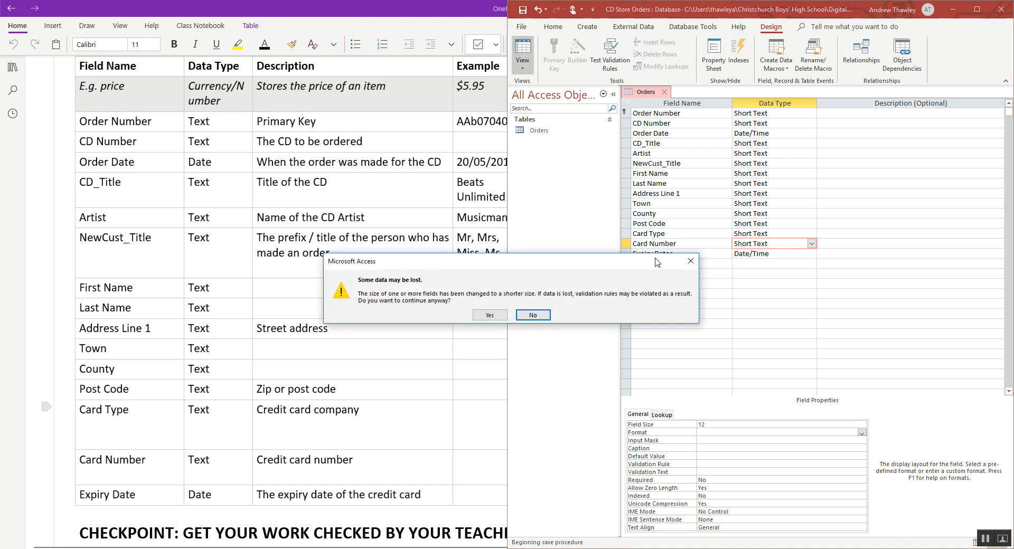
{"action": "left_click", "coordinate": [493, 316]}
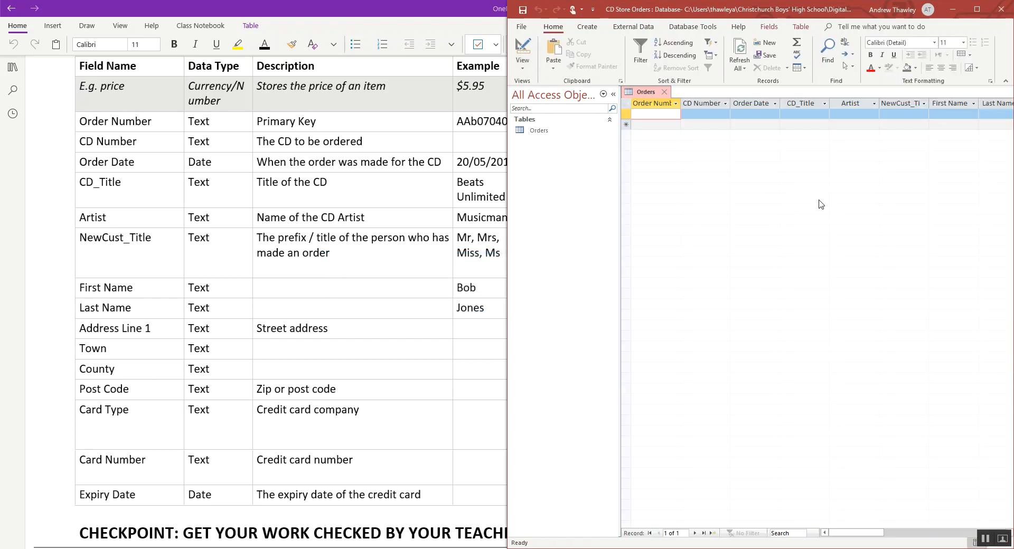
- Test the Card Number field in Datasheet View with a five-digit entry, and clear it
{"action": "left_click", "coordinate": [962, 113]}
{"action": "key", "text": "Tab"}
{"action": "key", "text": "Tab"}
{"action": "key", "text": "Tab"}
{"action": "key", "text": "Tab"}
{"action": "key", "text": "Tab"}
{"action": "key", "text": "Tab"}
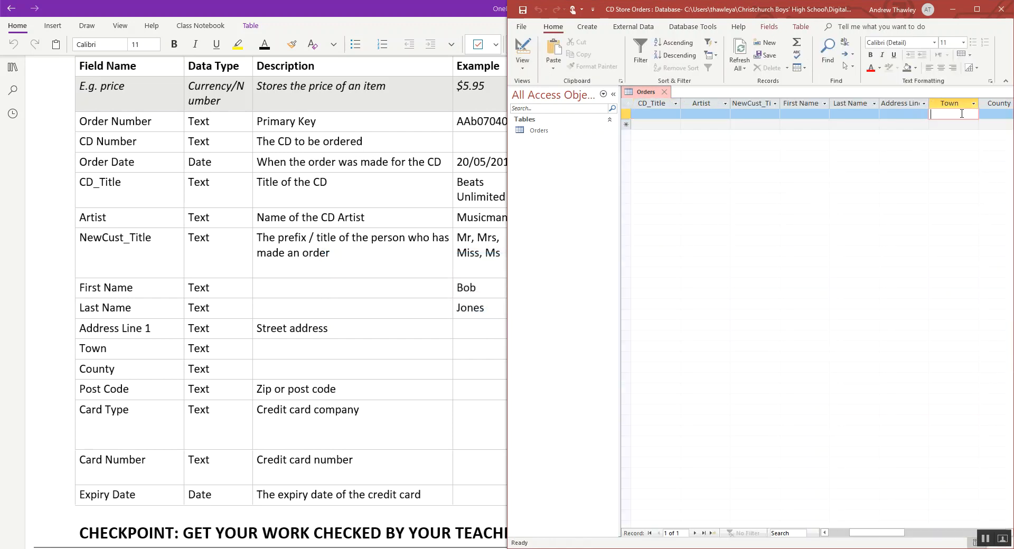
{"action": "key", "text": "Tab"}
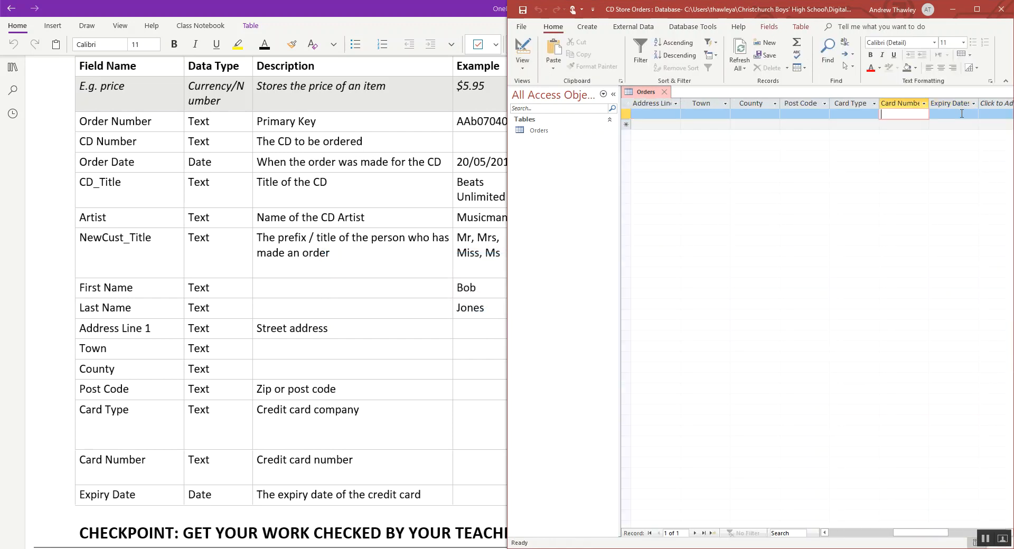
{"action": "type", "text": "123456789012"}
{"action": "key", "text": "Down"}
{"action": "key", "text": "Up"}
{"action": "key", "text": "BackSpace"}
{"action": "key", "text": "alt+Tab"}
{"action": "key", "text": "alt+Tab"}
- Delete the test record from the Orders table in Datasheet View and close the table
{"action": "left_click", "coordinate": [523, 47]}
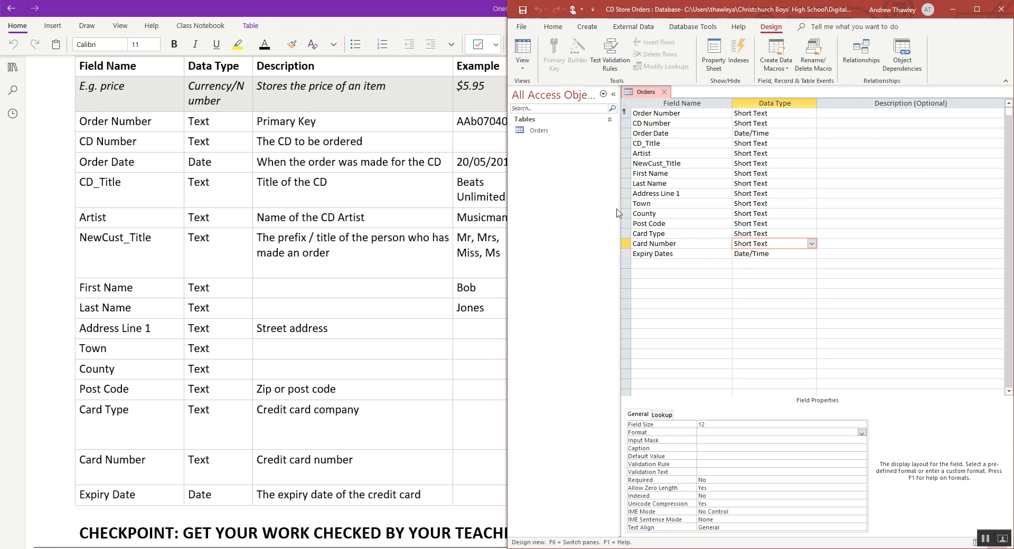
{"action": "left_click", "coordinate": [523, 45]}
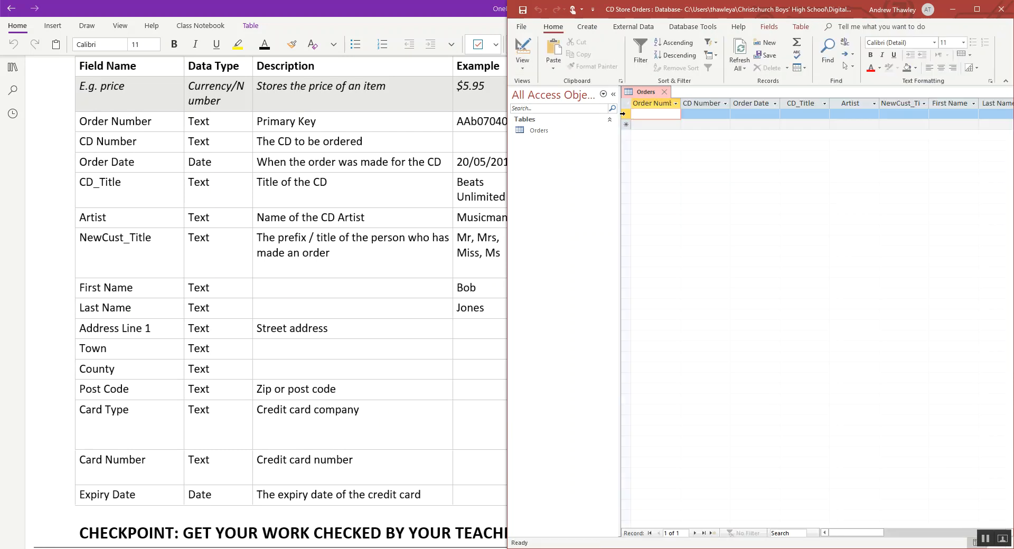
{"action": "left_click", "coordinate": [623, 113]}
{"action": "right_click", "coordinate": [623, 113]}
{"action": "left_click", "coordinate": [655, 135]}
{"action": "left_click", "coordinate": [485, 319]}
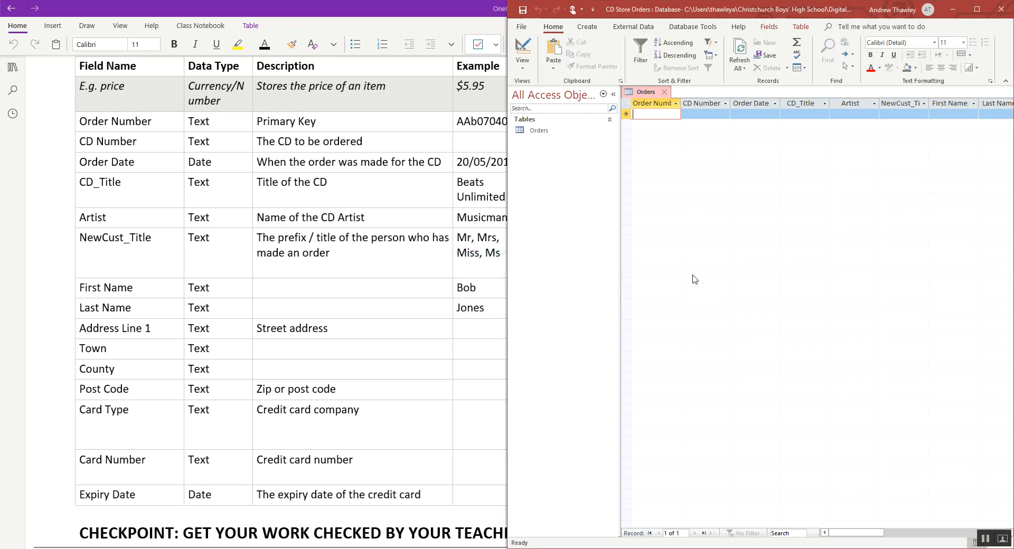
{"action": "left_click", "coordinate": [664, 92]}
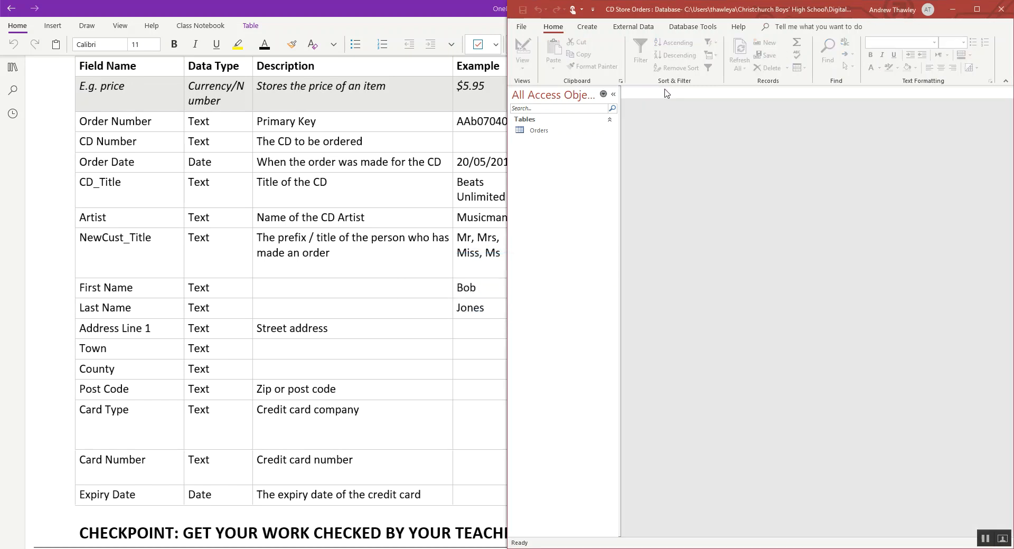